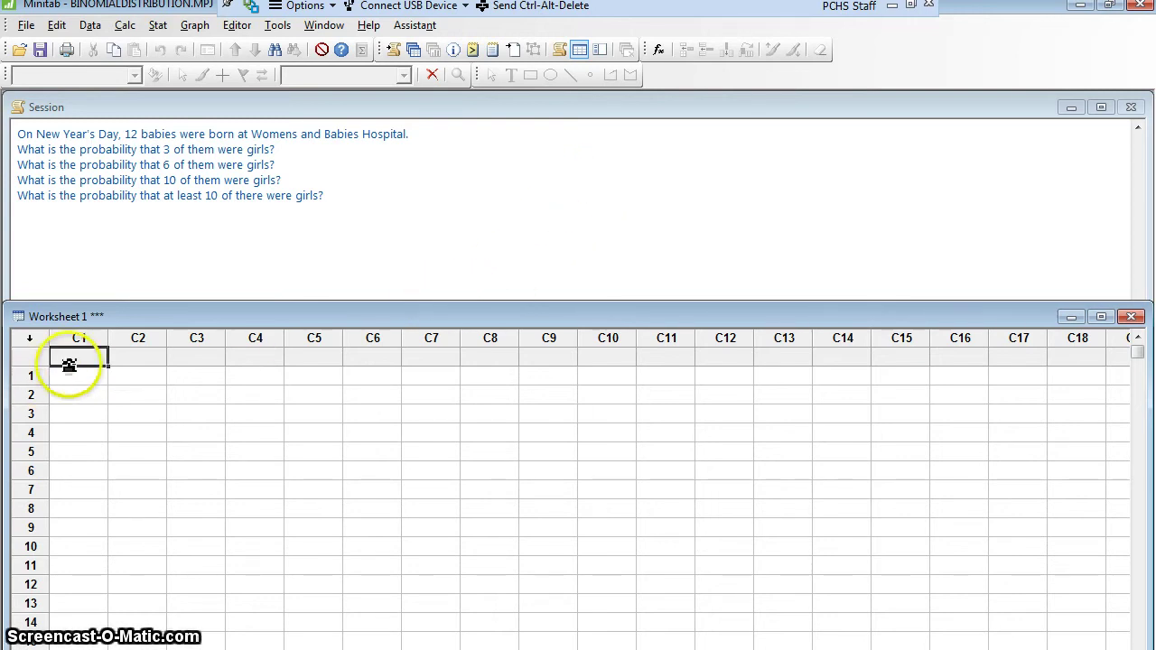
# Name column C1 'Girls' and fill rows 1–13 with the values 0 through 12.
pyautogui.write('Girls')
pyautogui.press('Return')
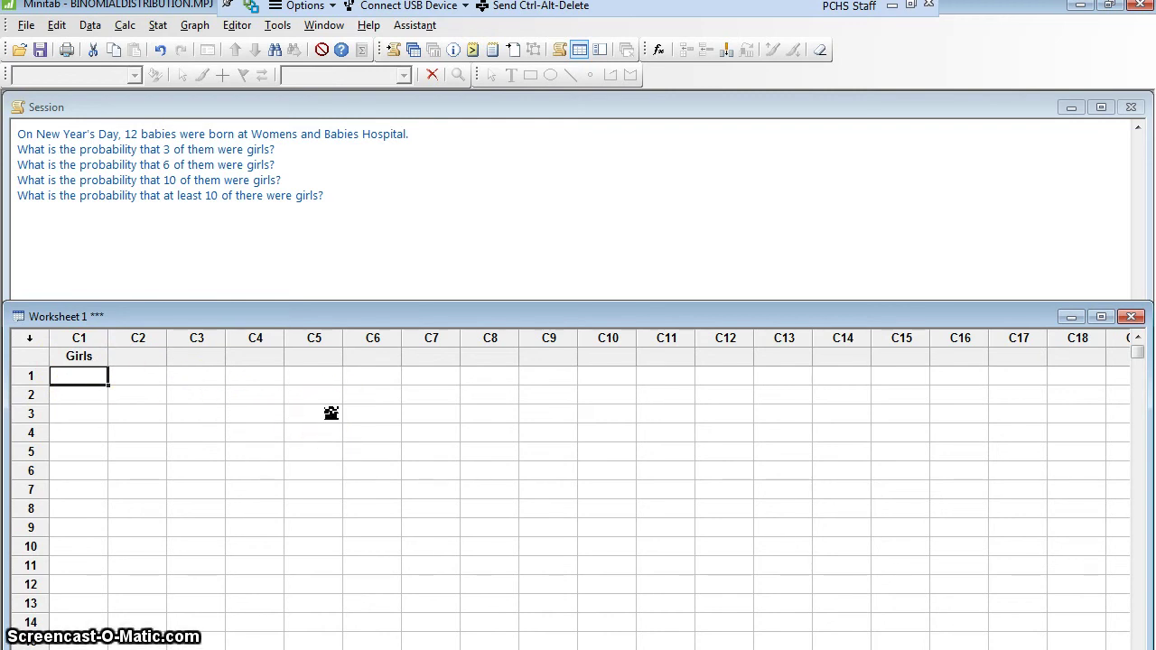
pyautogui.write('0')
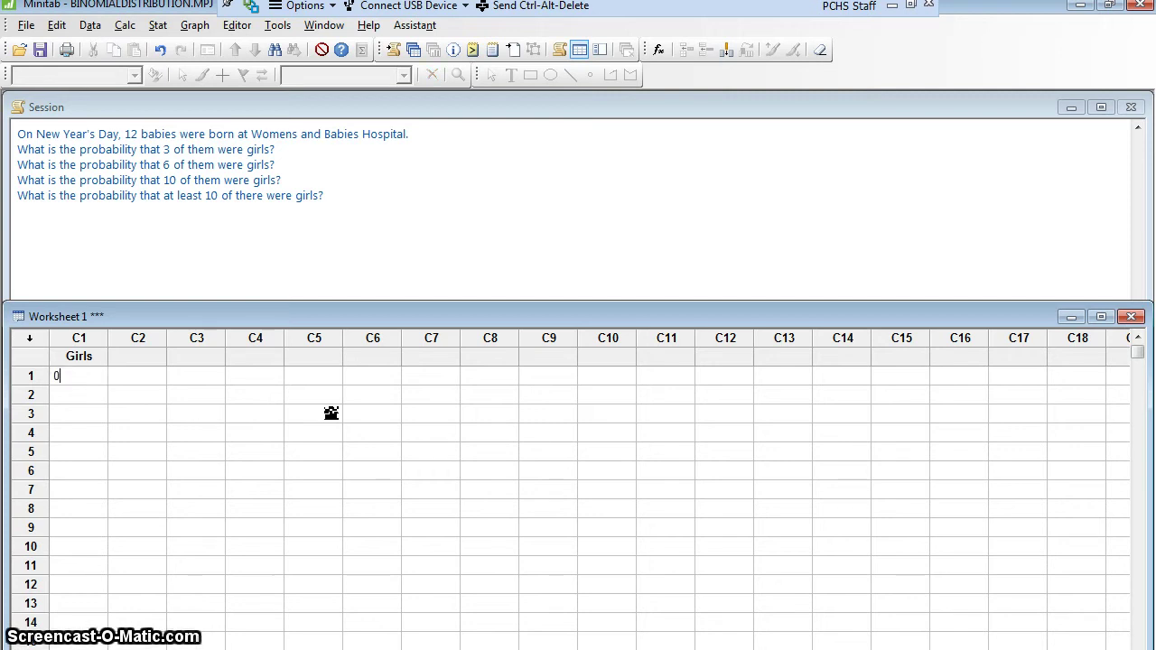
pyautogui.press('Return')
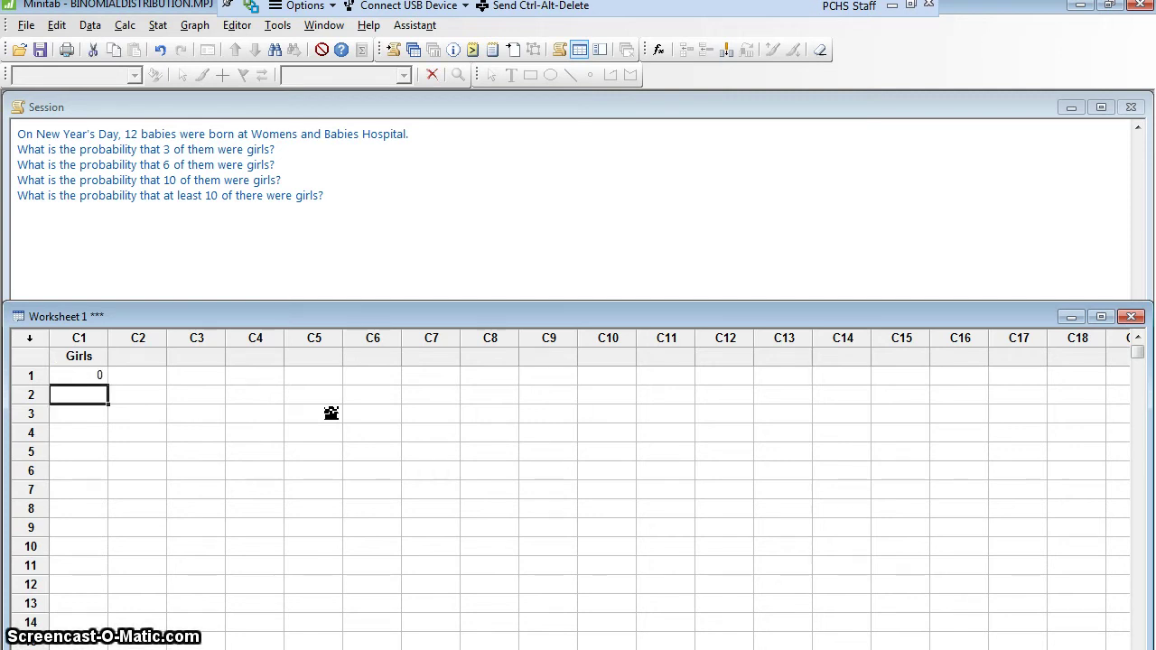
pyautogui.write('1')
pyautogui.press('Return')
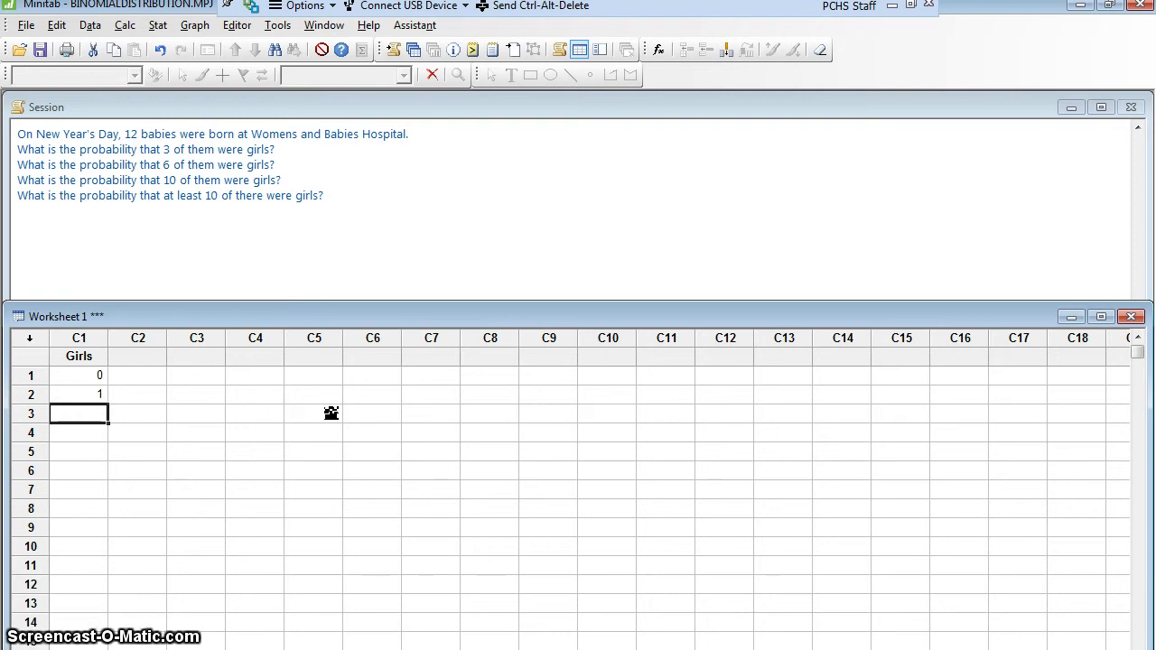
pyautogui.write('2')
pyautogui.press('Return')
pyautogui.write('3')
pyautogui.press('Return')
pyautogui.write('4')
pyautogui.press('Return')
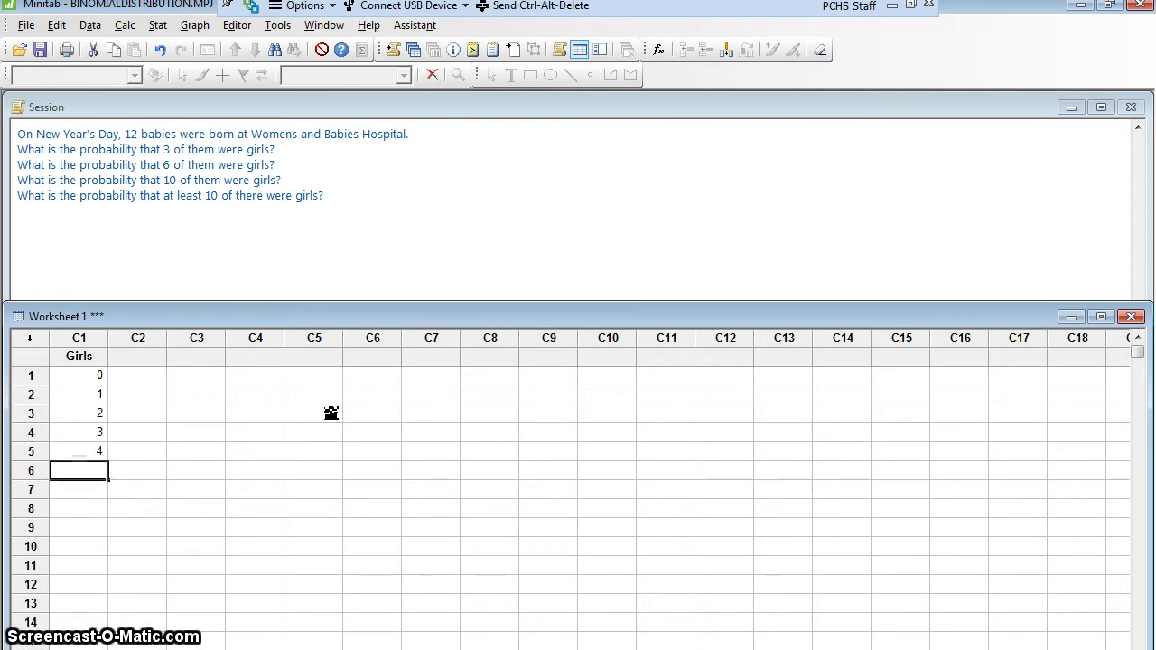
pyautogui.write('5')
pyautogui.press('Return')
pyautogui.write('6')
pyautogui.press('Return')
pyautogui.write('7')
pyautogui.press('Return')
pyautogui.write('8')
pyautogui.press('Return')
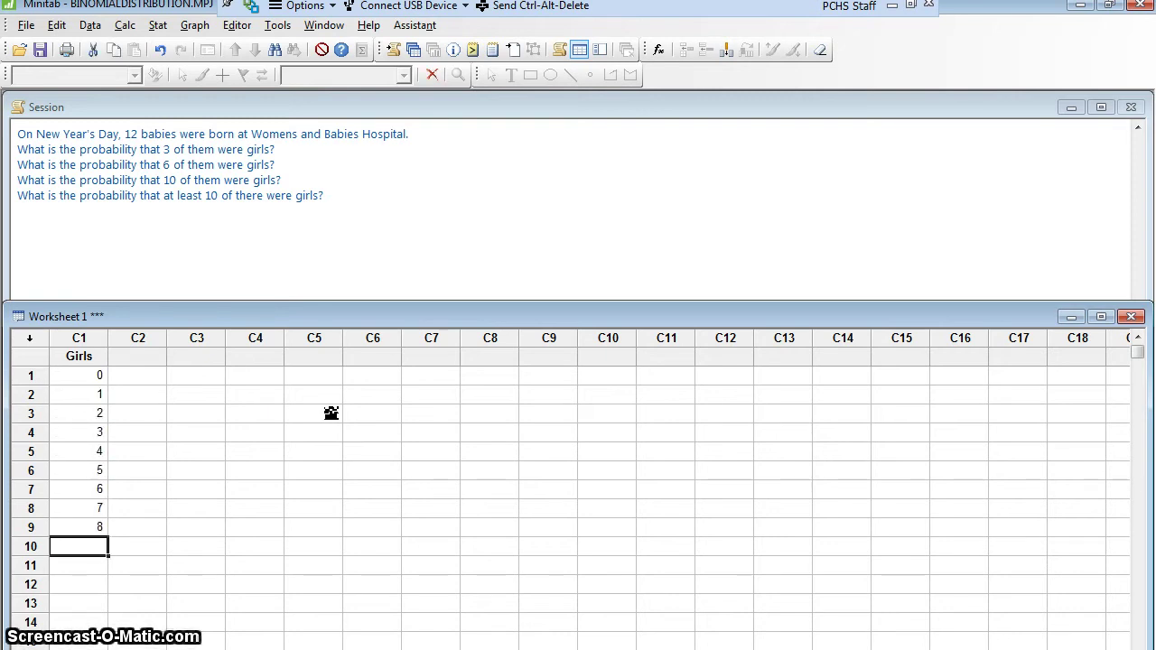
pyautogui.write('9')
pyautogui.press('Return')
pyautogui.write('10')
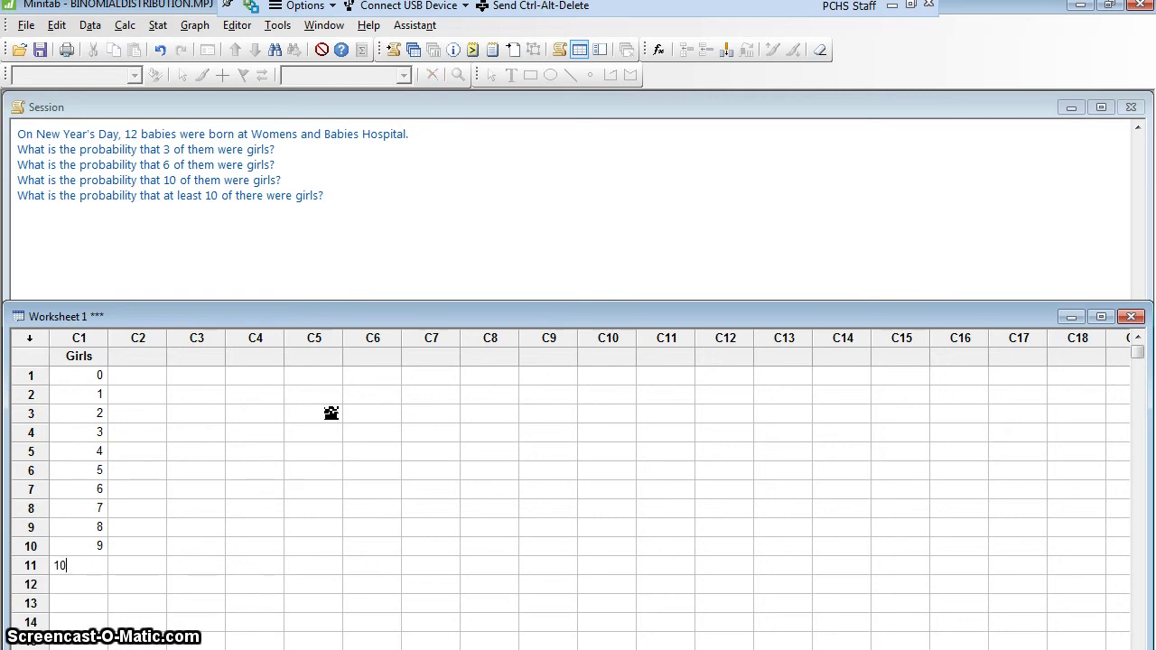
pyautogui.press('Return')
pyautogui.write('11')
pyautogui.press('Return')
pyautogui.write('12')
pyautogui.press('Return')
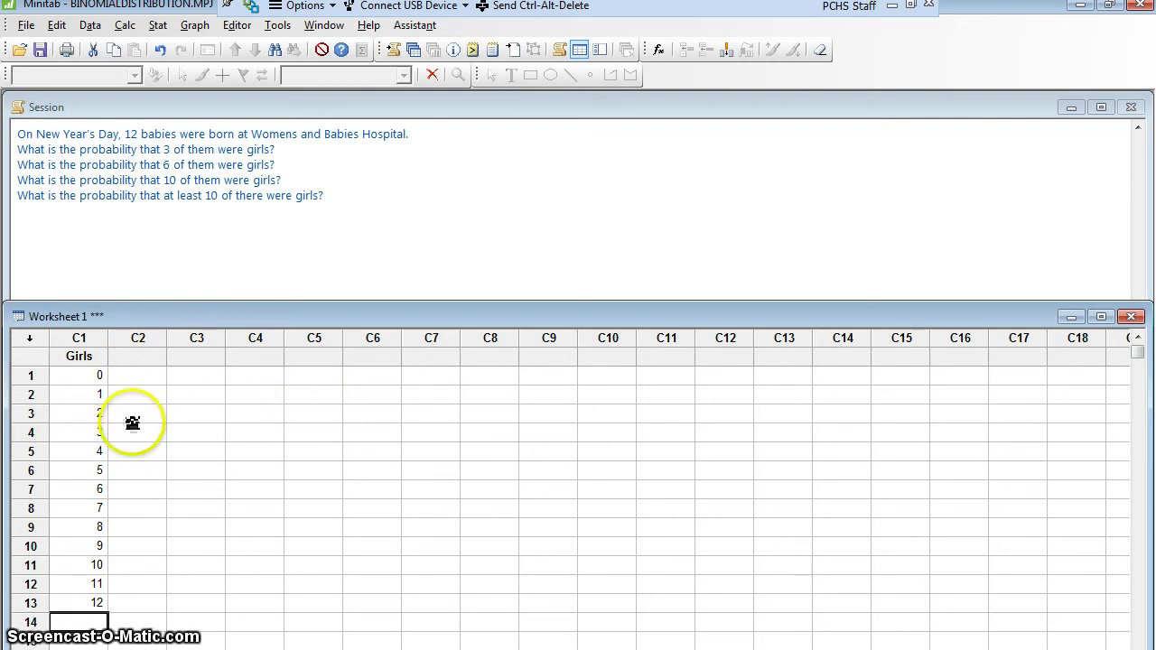
# Name column C2 'P(Girls)', leaving its cells empty.
pyautogui.click(141, 354)
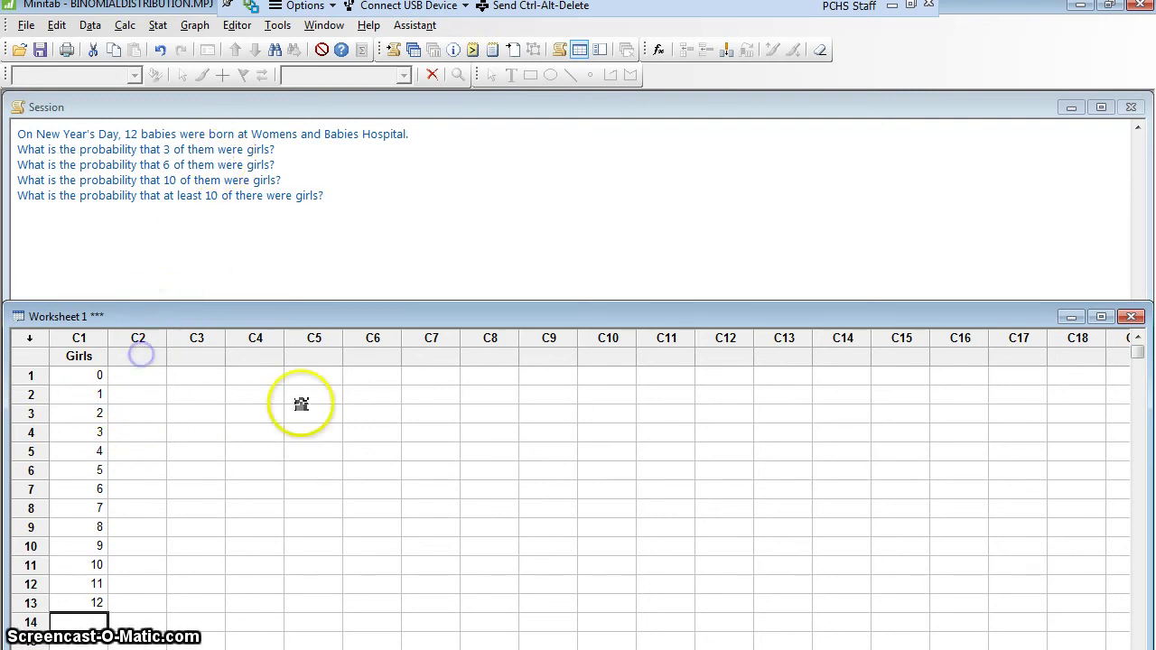
pyautogui.write('P(Girls)')
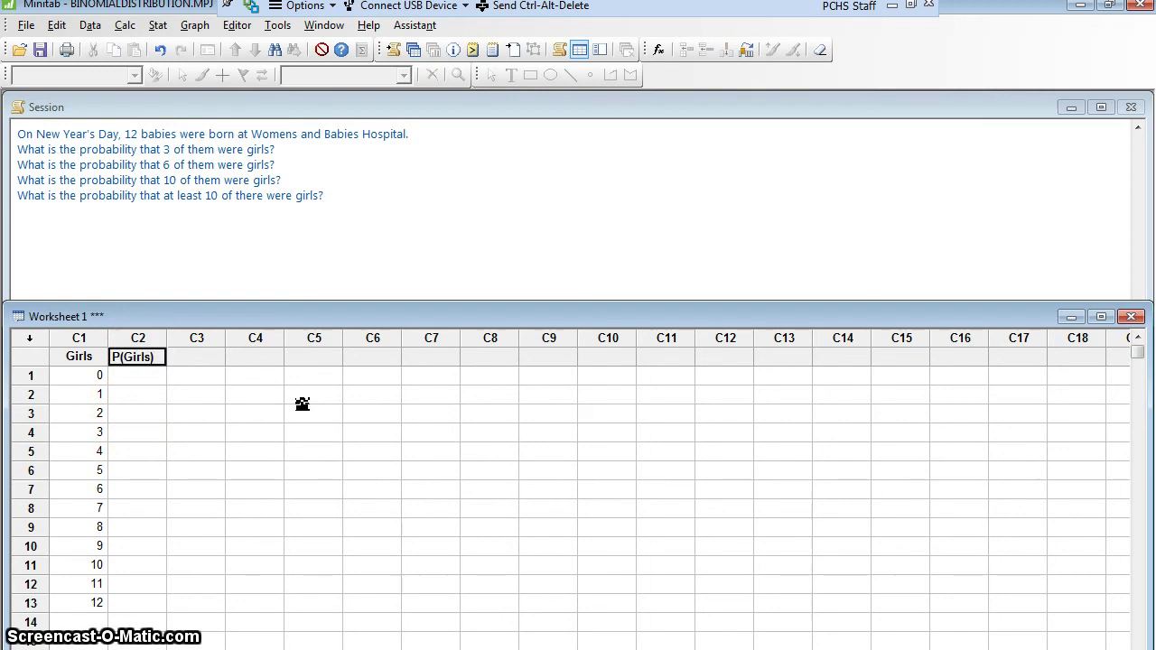
pyautogui.press('Return')
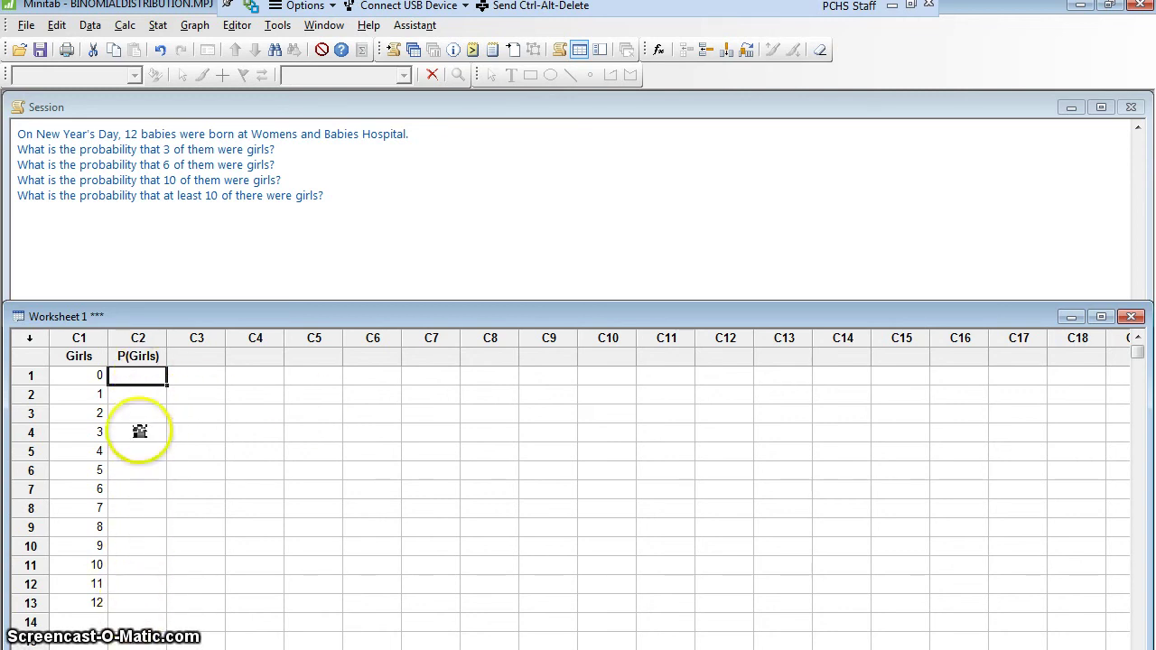
# Add the note 'n = 12 and p = 0.5 (and q = 0.5)' below the questions in the Session window.
pyautogui.click(103, 223)
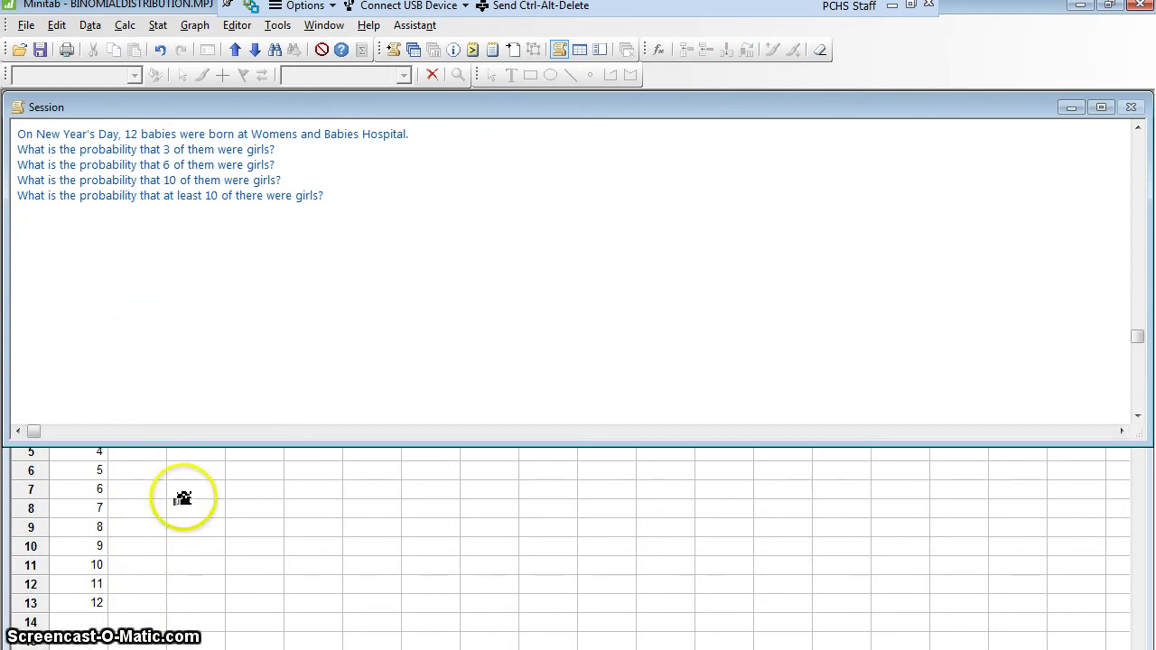
pyautogui.click(110, 259)
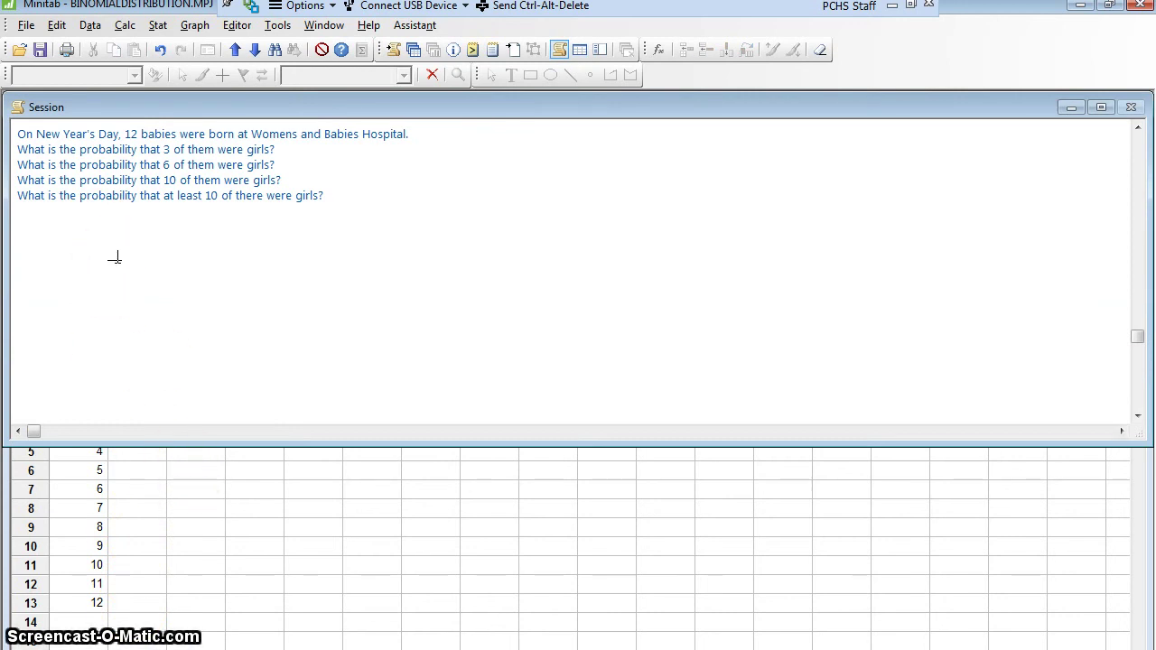
pyautogui.write('n')
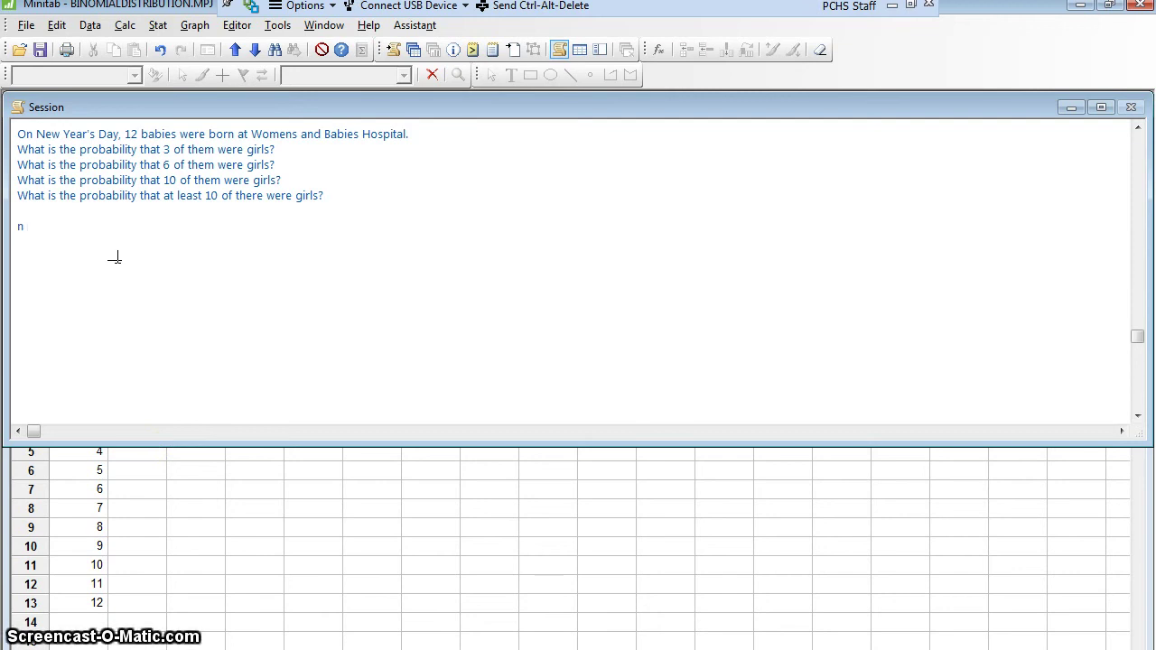
pyautogui.write(' = 12')
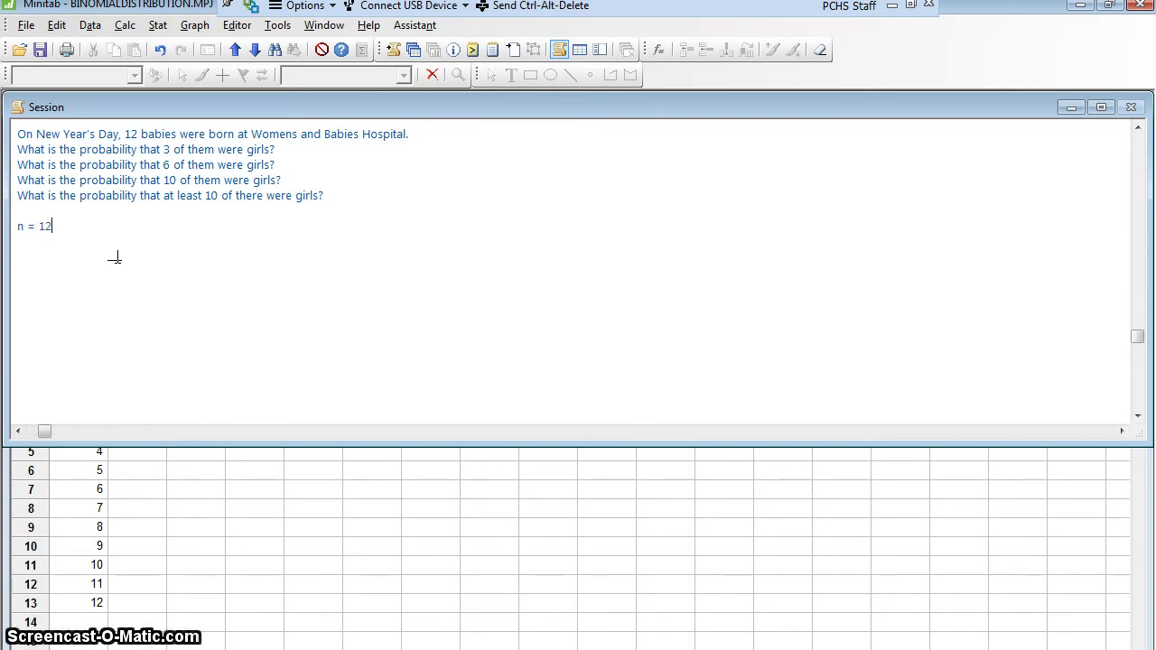
pyautogui.write(' and p ')
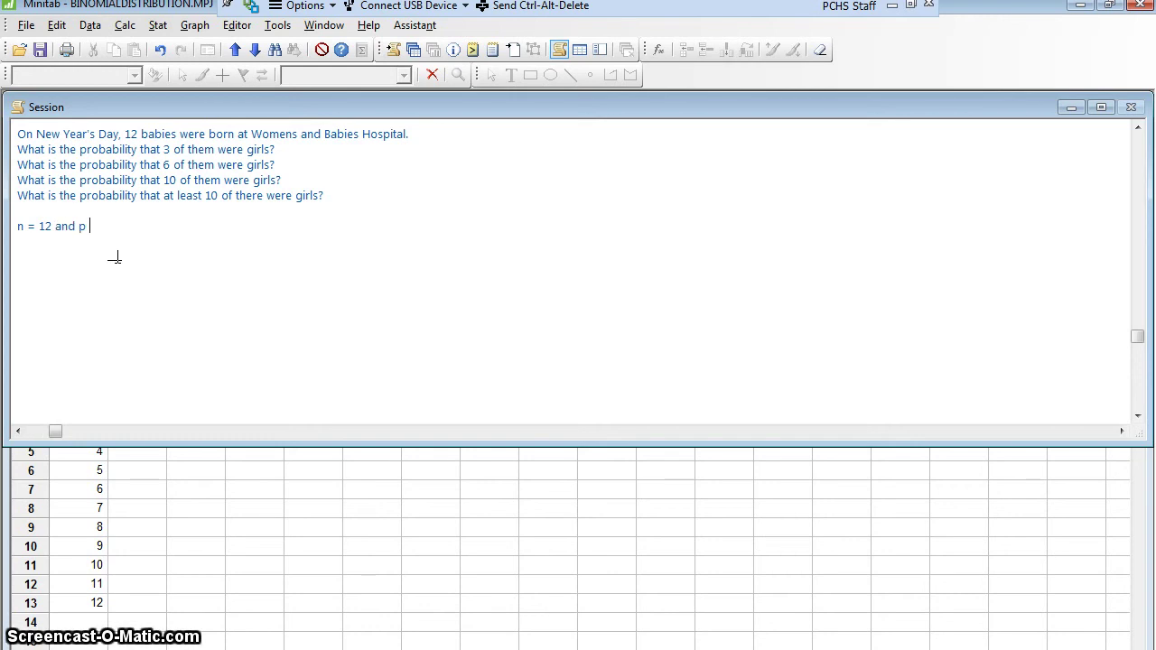
pyautogui.write('= 0.5')
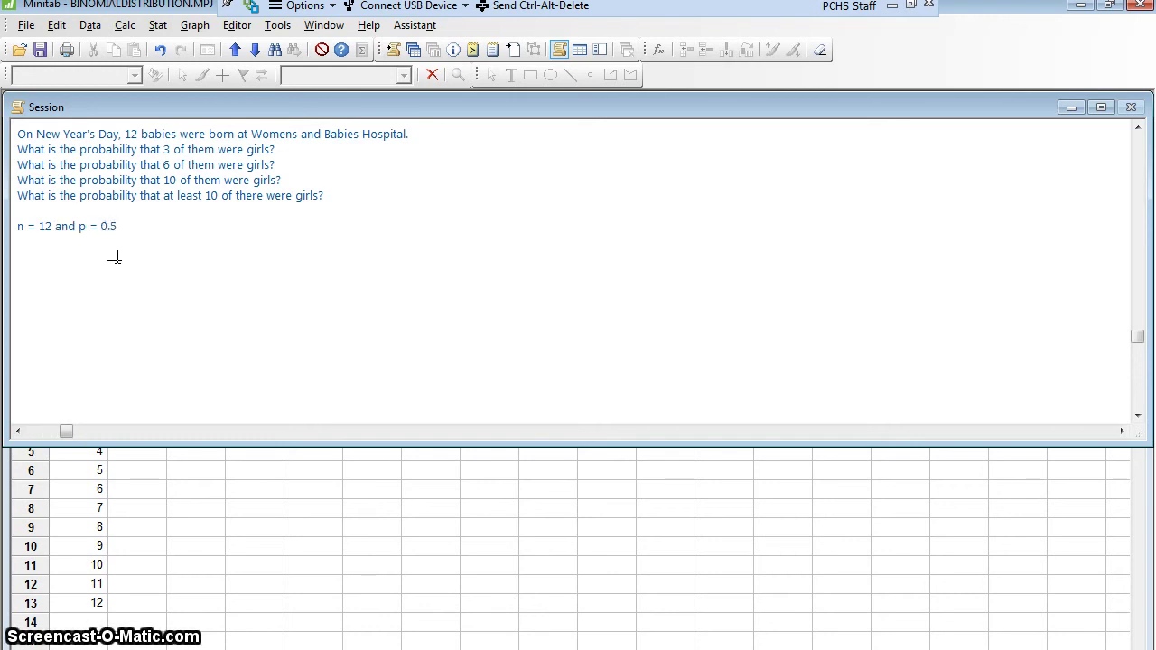
pyautogui.write(' (and q = 0.5)')
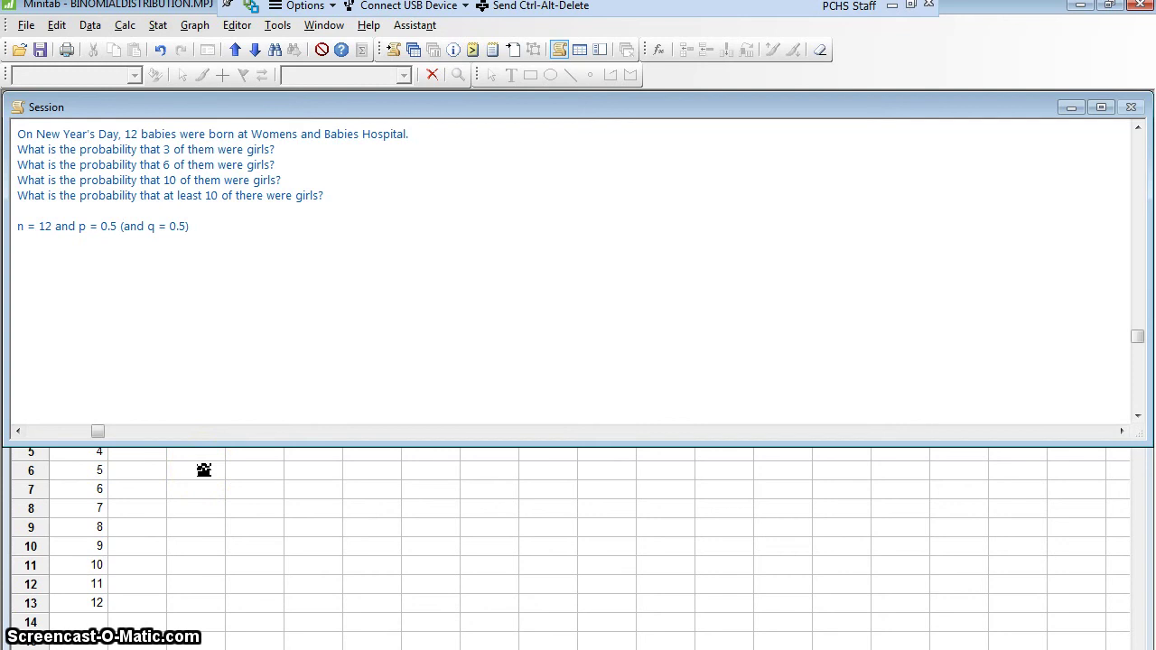
# From the worksheet, open the Binomial Distribution dialog under Calc > Probability Distributions.
pyautogui.click(204, 469)
pyautogui.click(201, 470)
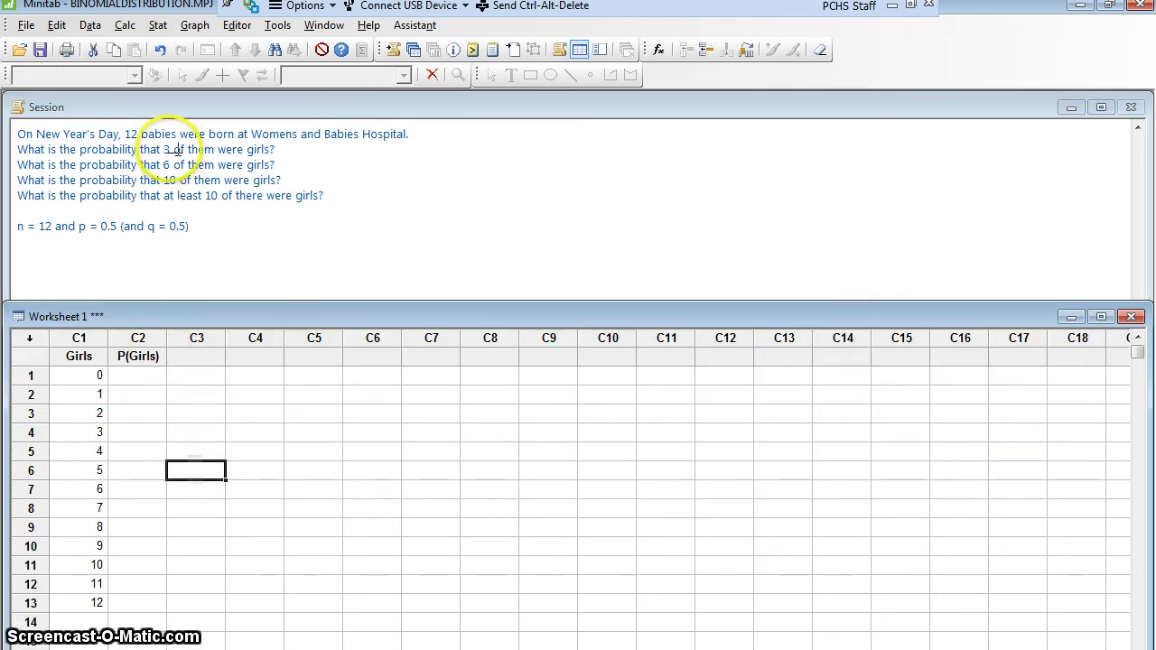
pyautogui.click(127, 26)
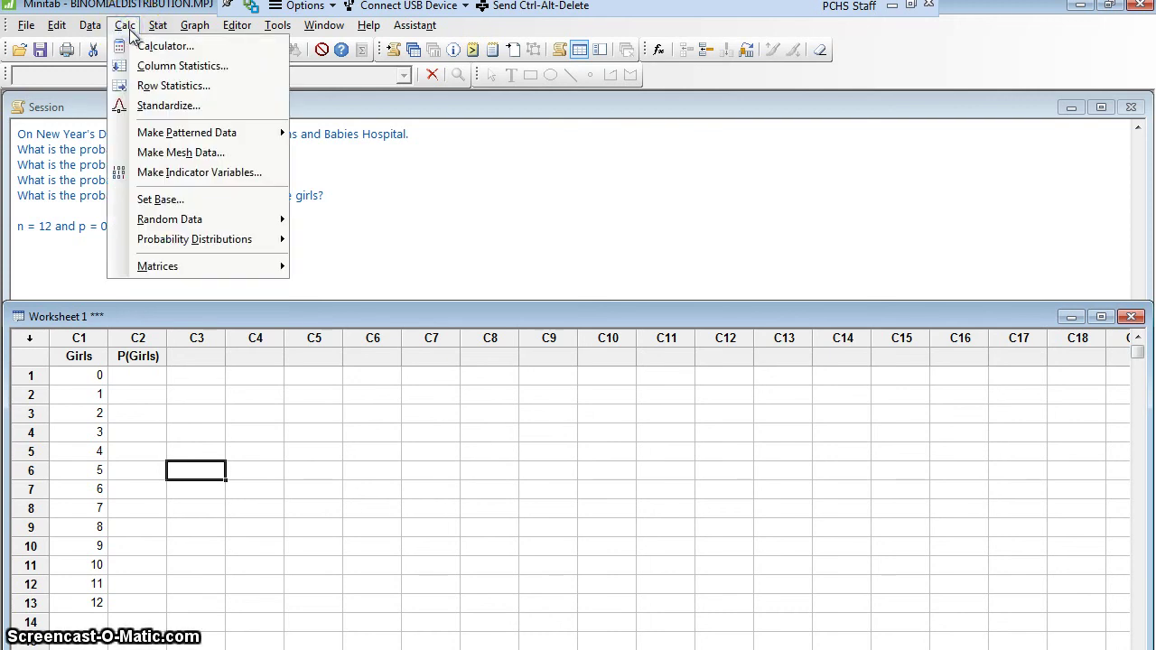
pyautogui.moveTo(159, 250)
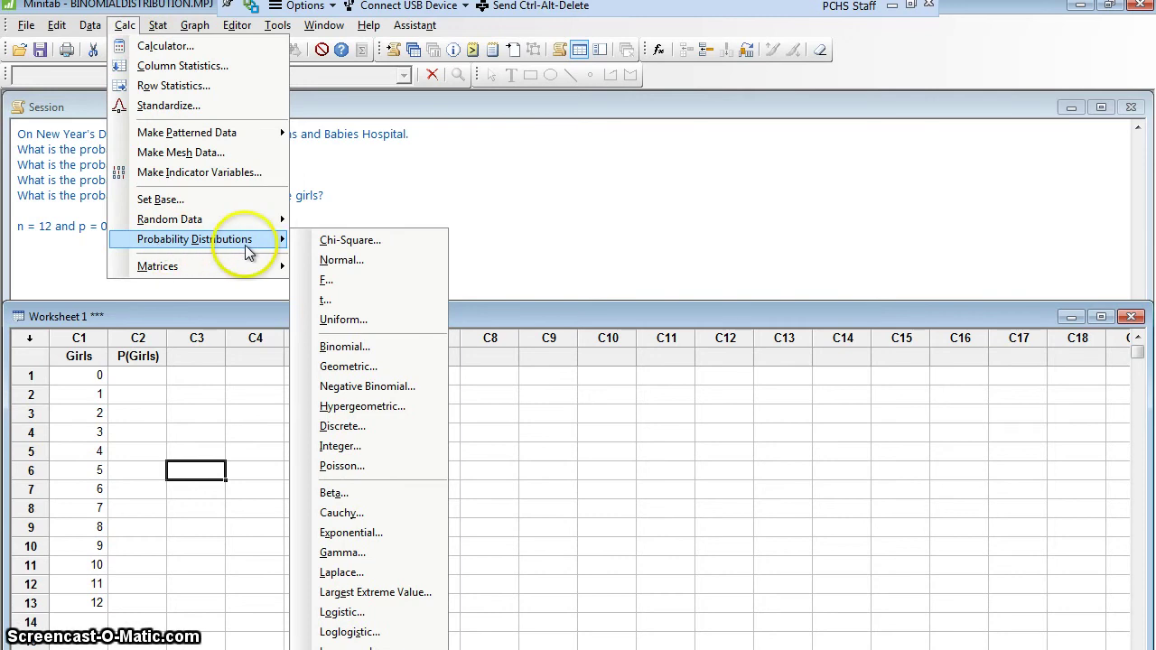
pyautogui.click(344, 353)
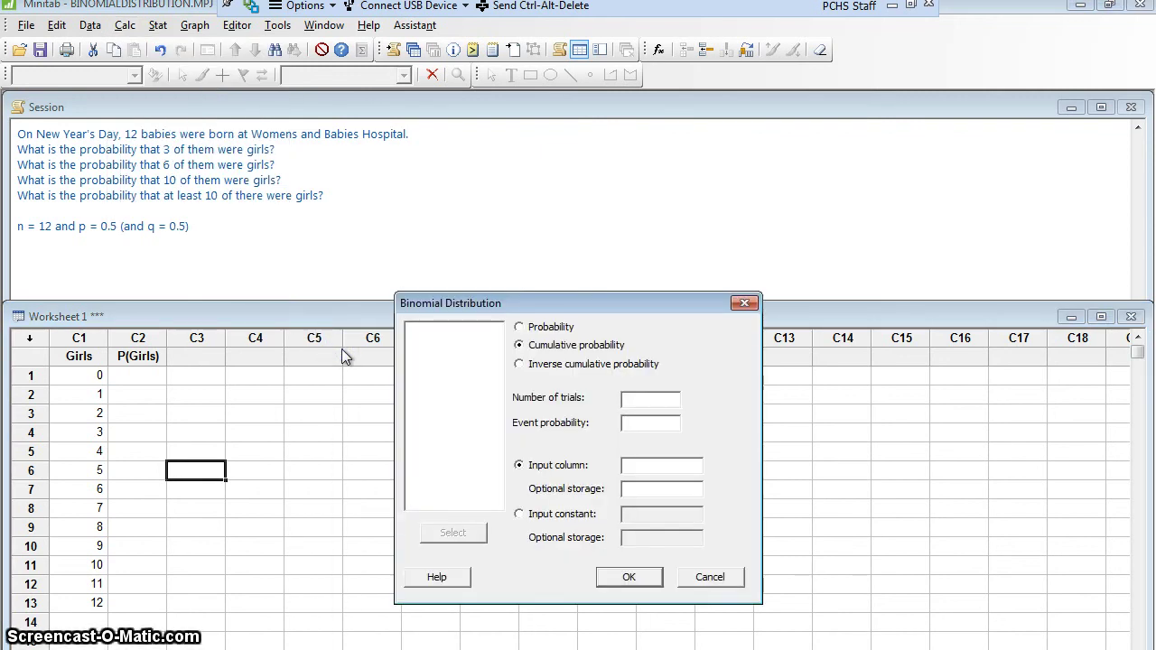
# Store individual binomial probabilities for Girls (12 trials, p = 0.5) in P(Girls).
pyautogui.click(520, 328)
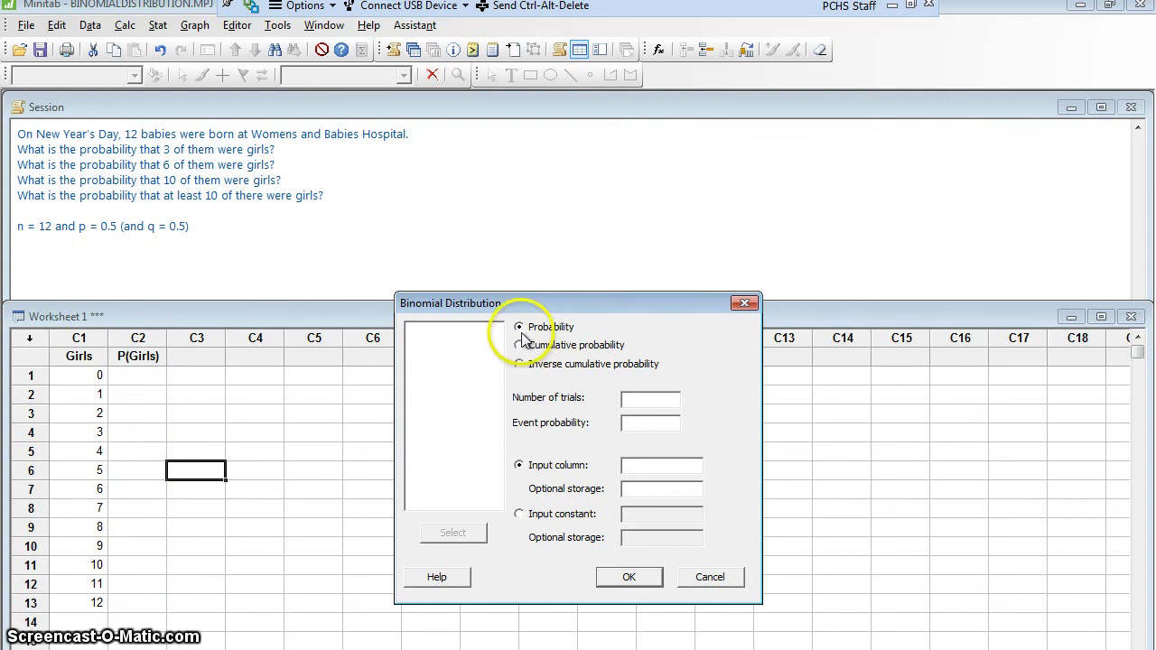
pyautogui.click(642, 400)
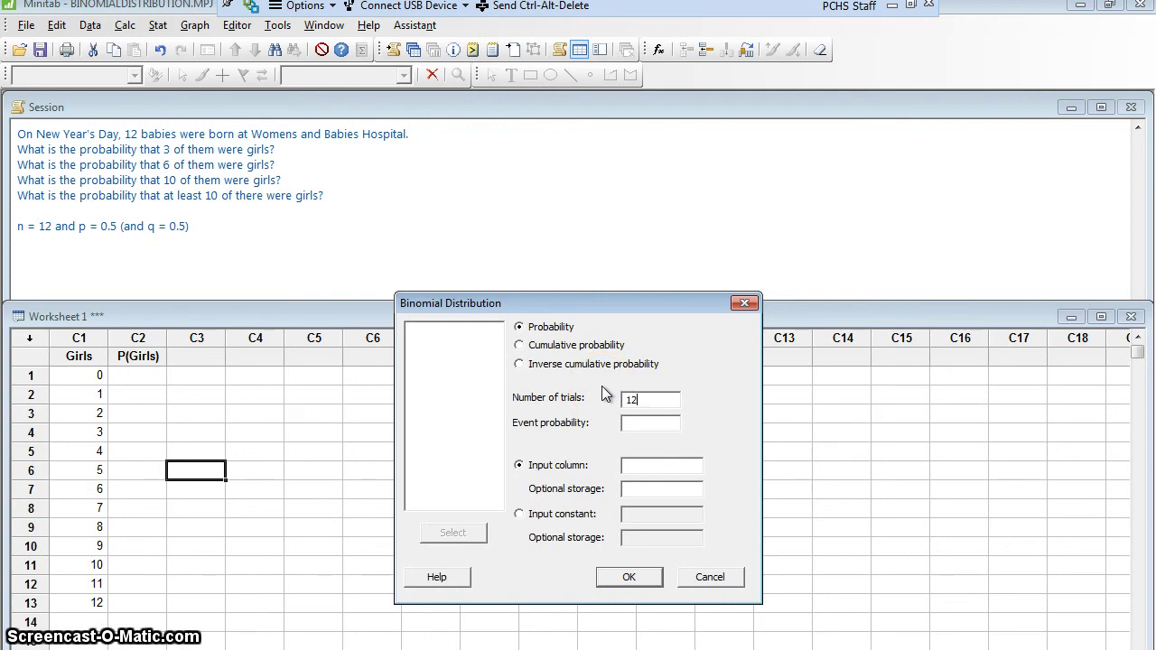
pyautogui.click(645, 424)
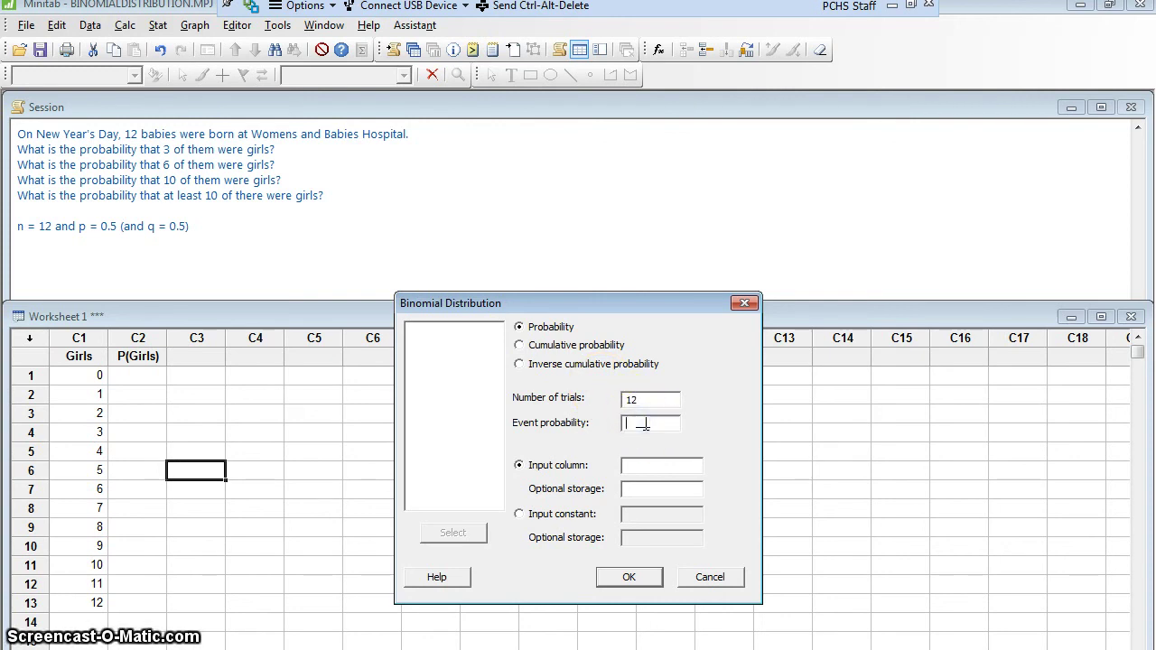
pyautogui.write('0.5')
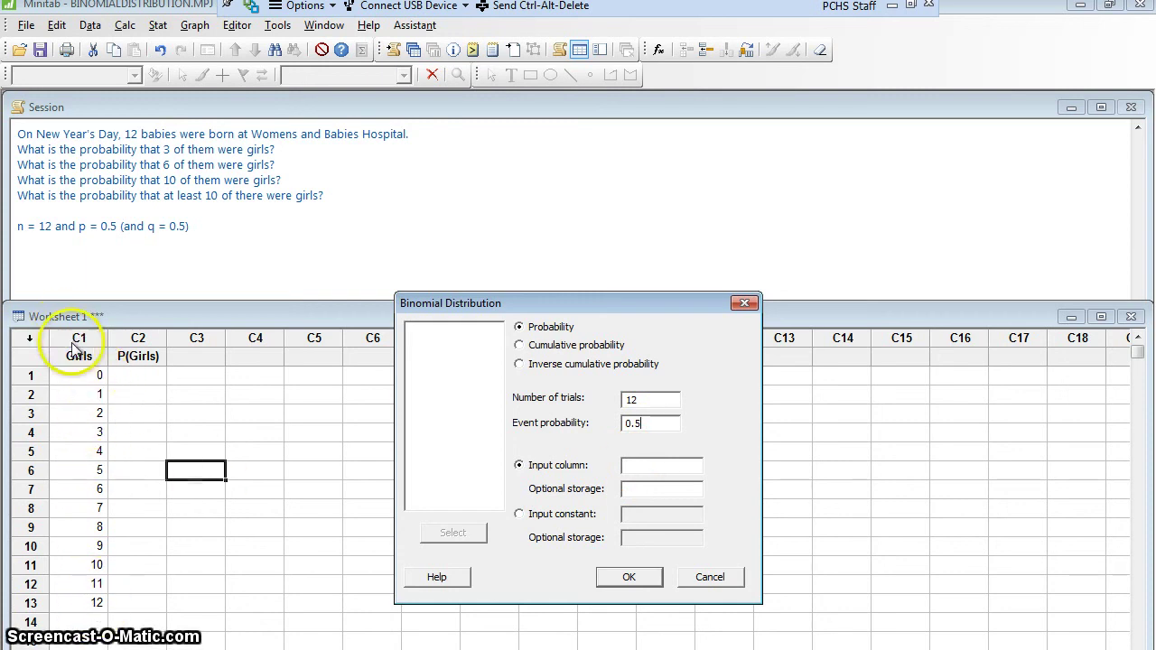
pyautogui.click(646, 466)
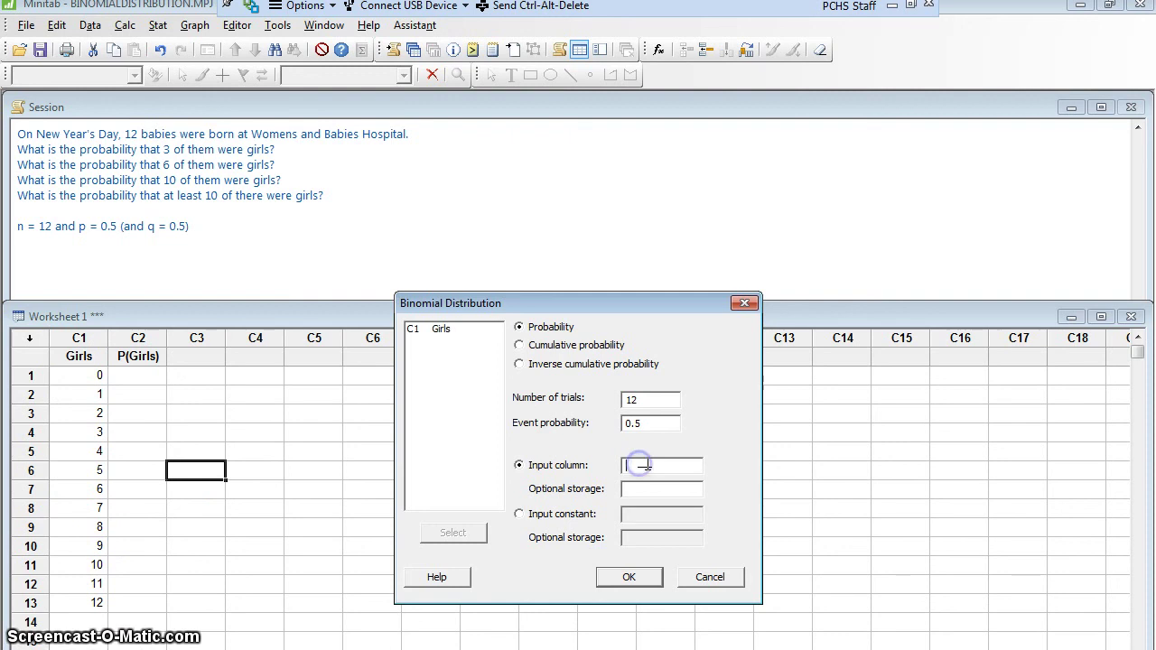
pyautogui.click(442, 331)
pyautogui.doubleClick(442, 330)
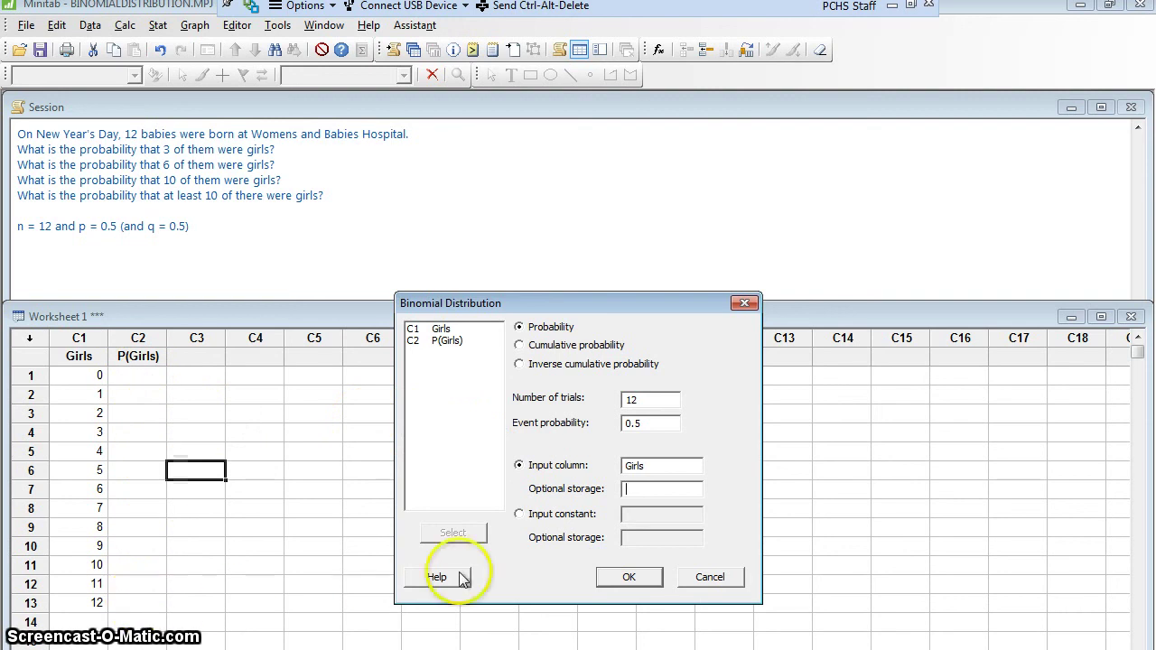
pyautogui.doubleClick(444, 342)
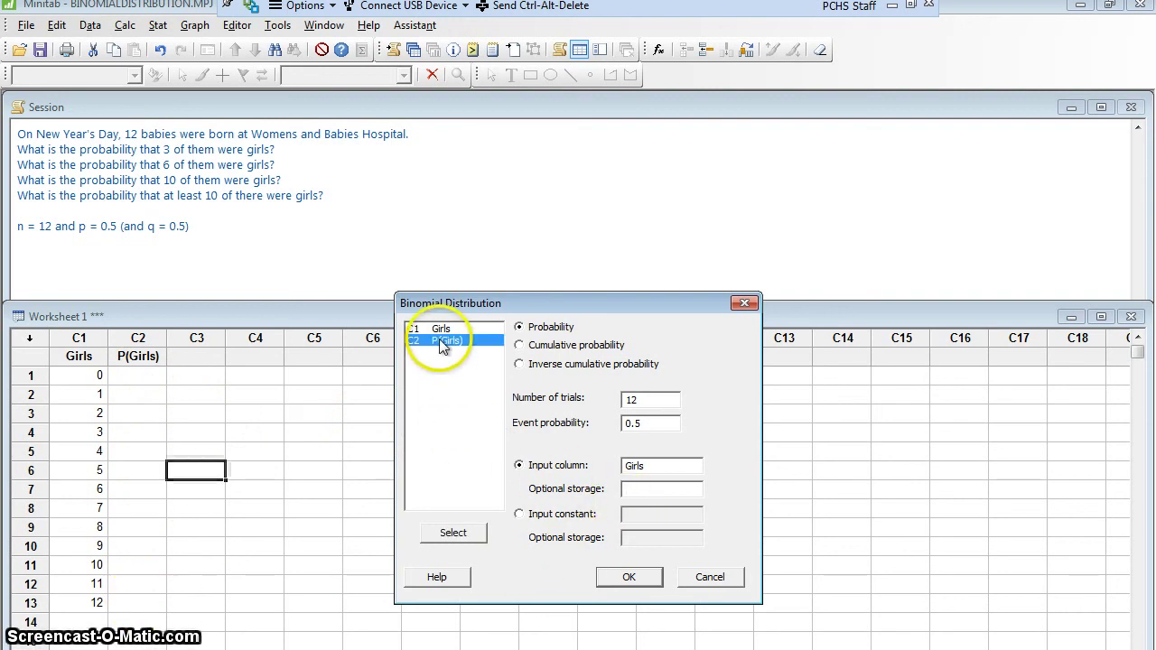
pyautogui.click(630, 576)
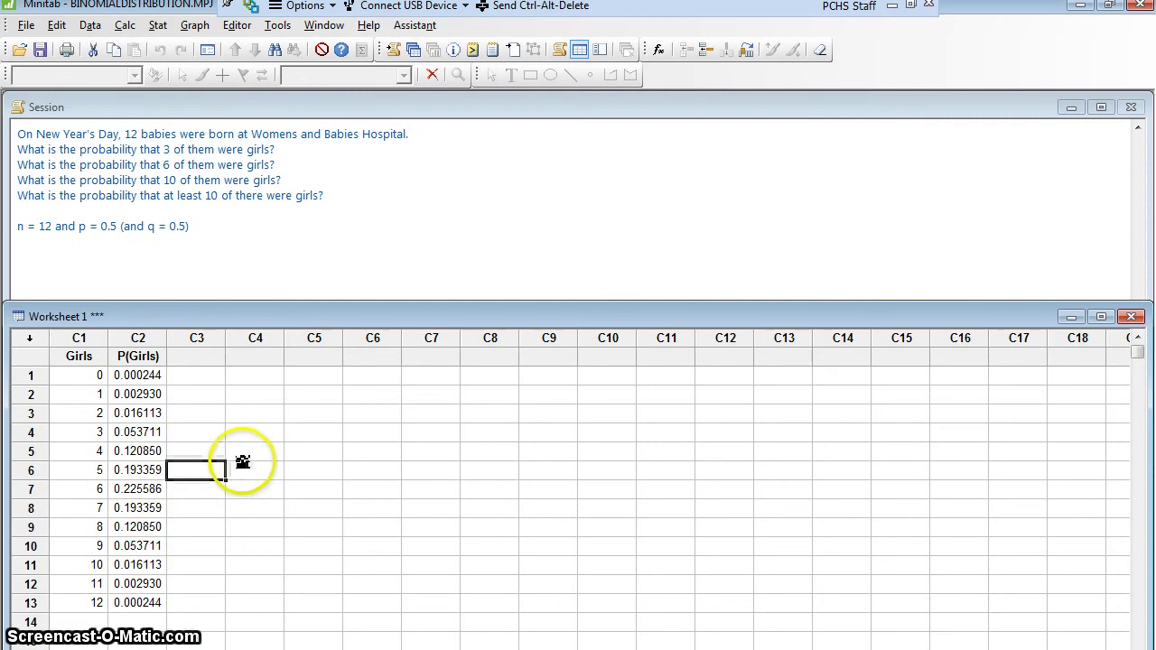
pyautogui.click(303, 149)
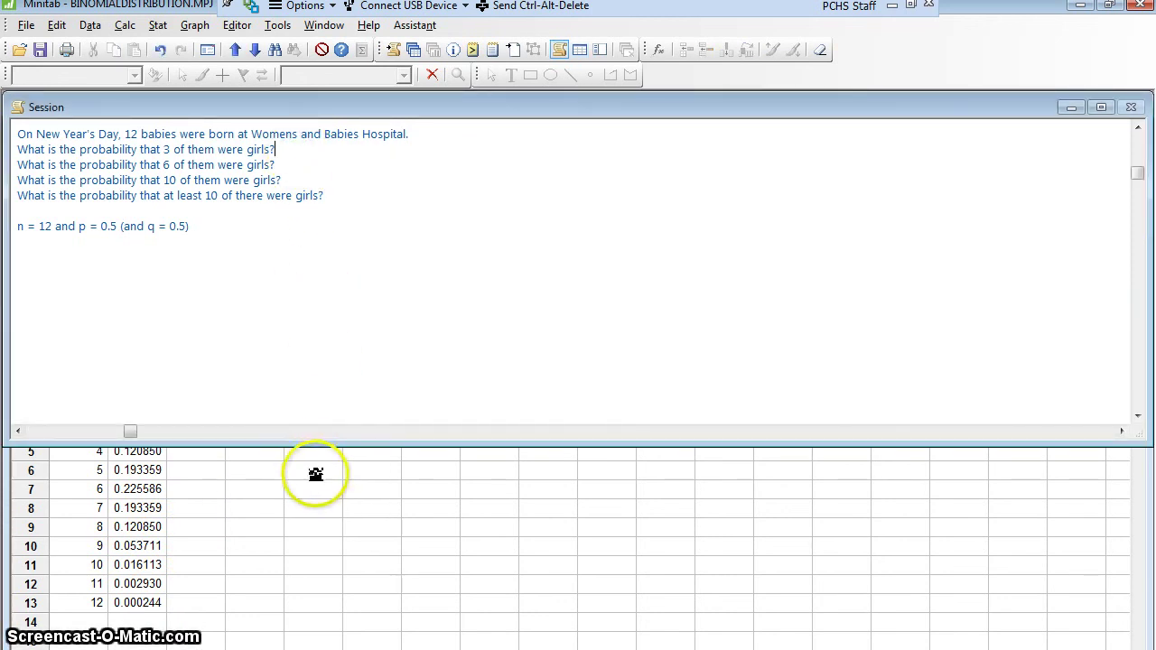
# Answer the 3-girls question with its P(Girls) value, 0.0537.
pyautogui.moveTo(321, 445); pyautogui.dragTo(331, 335)
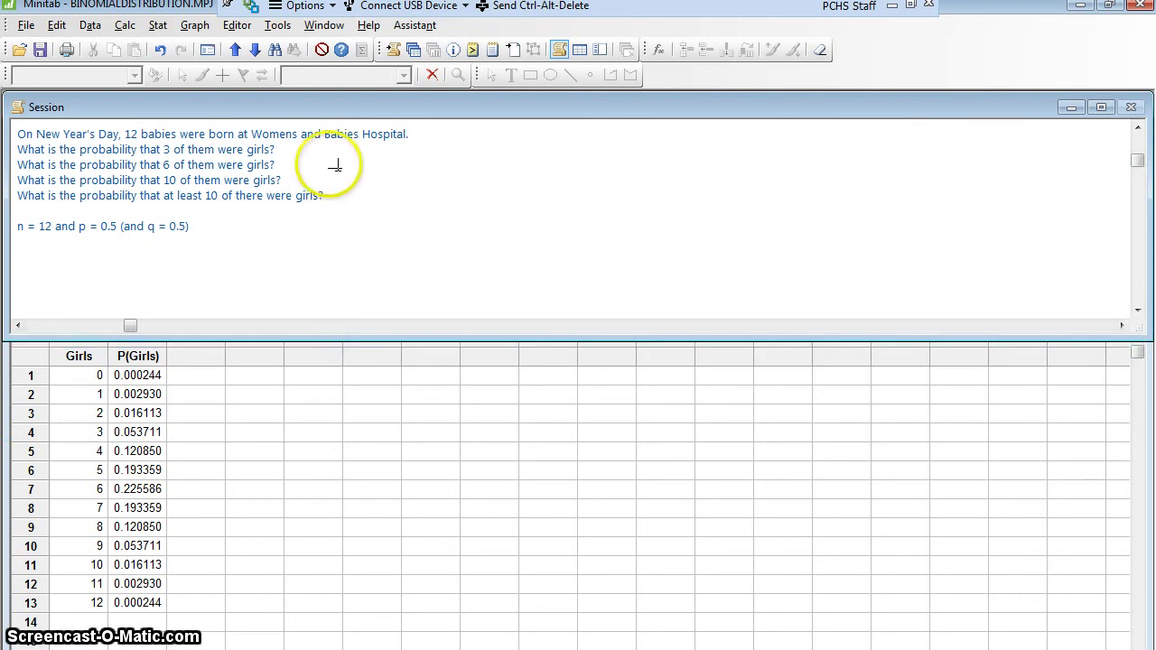
pyautogui.click(313, 149)
pyautogui.click(394, 180)
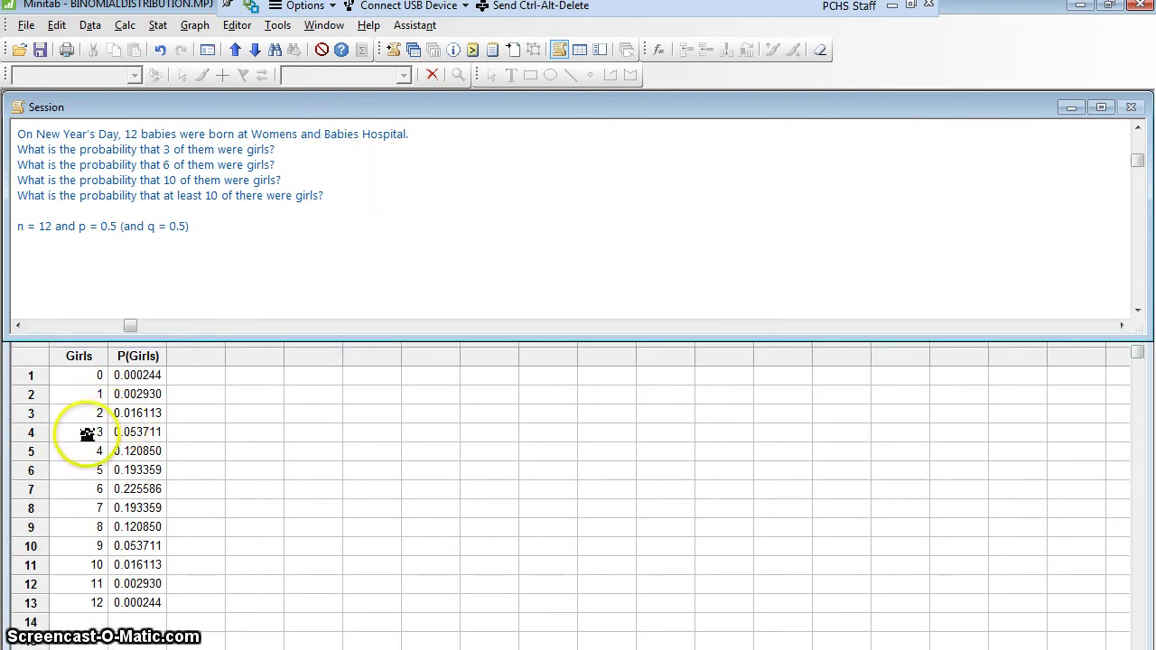
pyautogui.click(149, 432)
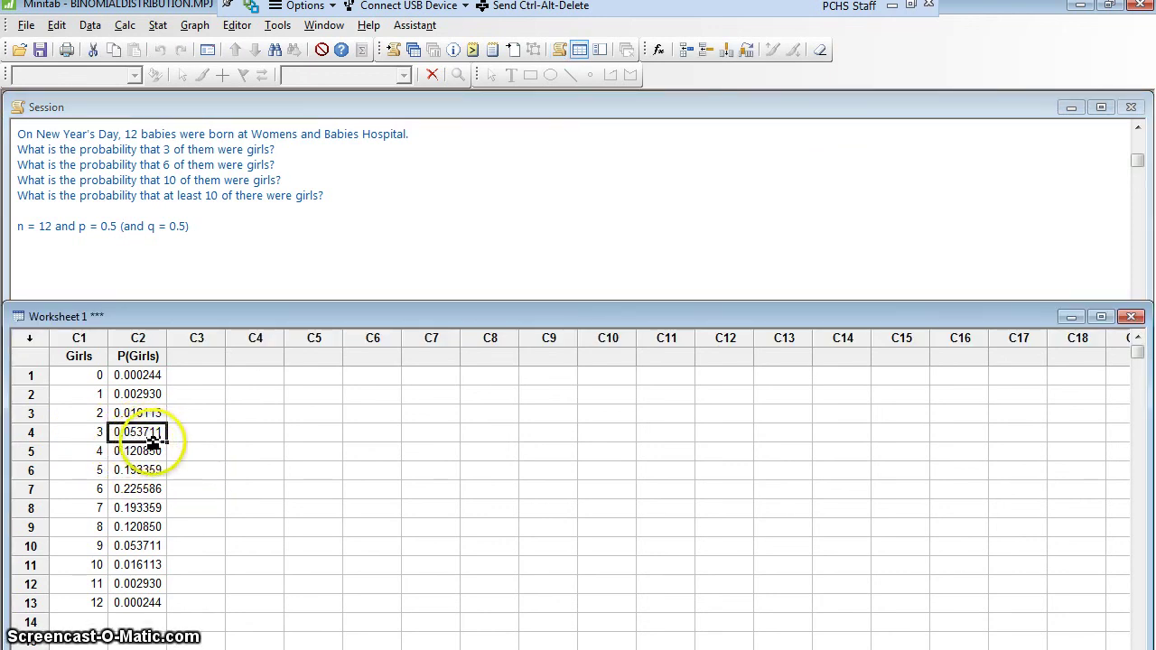
pyautogui.click(318, 149)
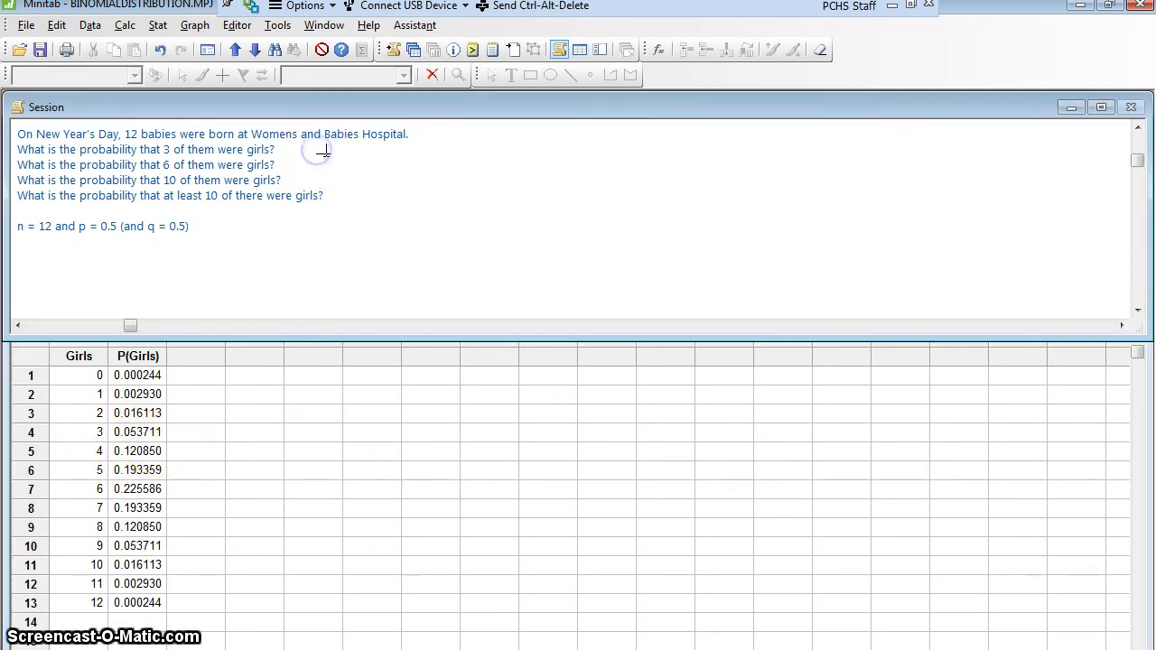
pyautogui.write('0.0537')
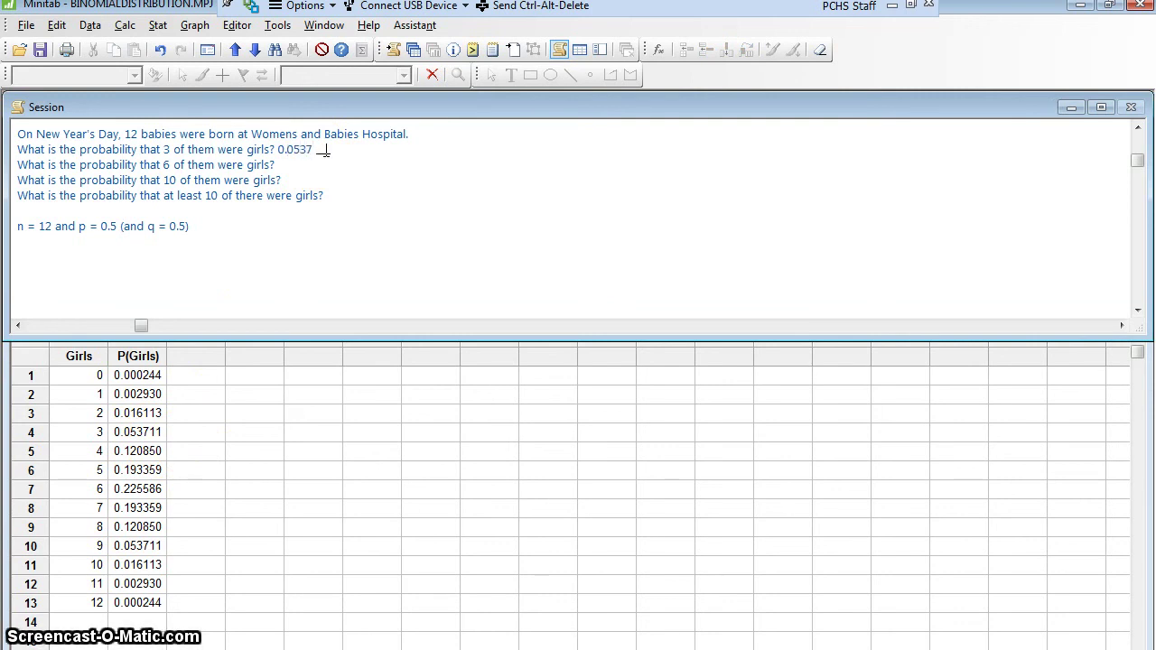
# Answer the 6-girls question with 0.2256.
pyautogui.press('Down')
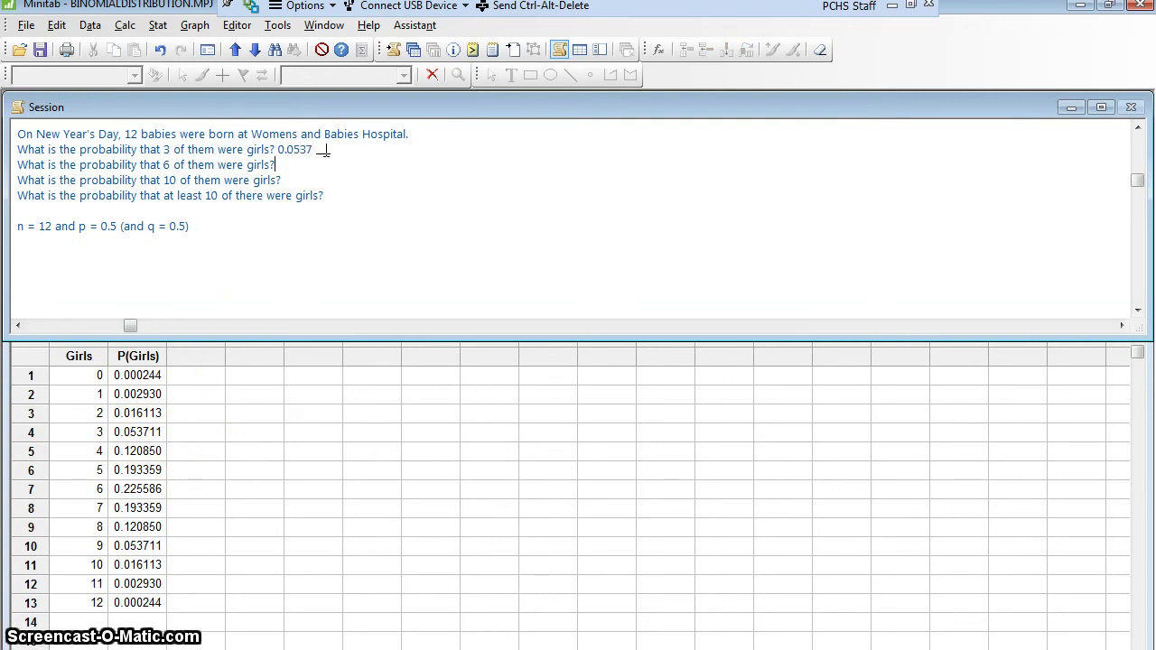
pyautogui.click(149, 489)
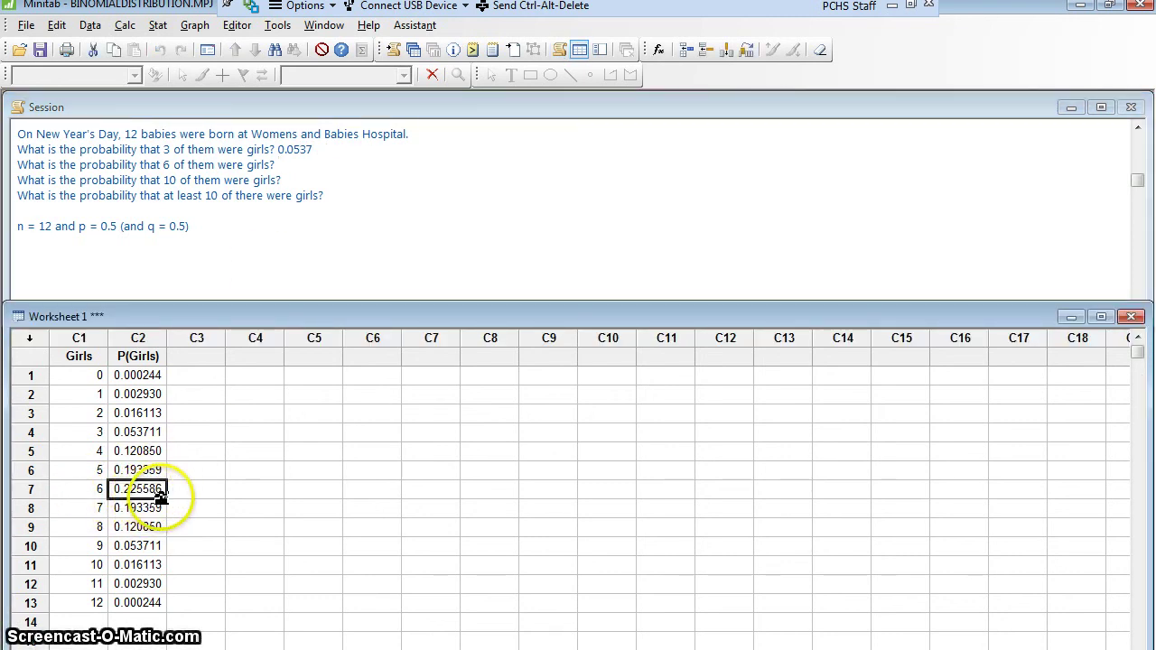
pyautogui.click(305, 165)
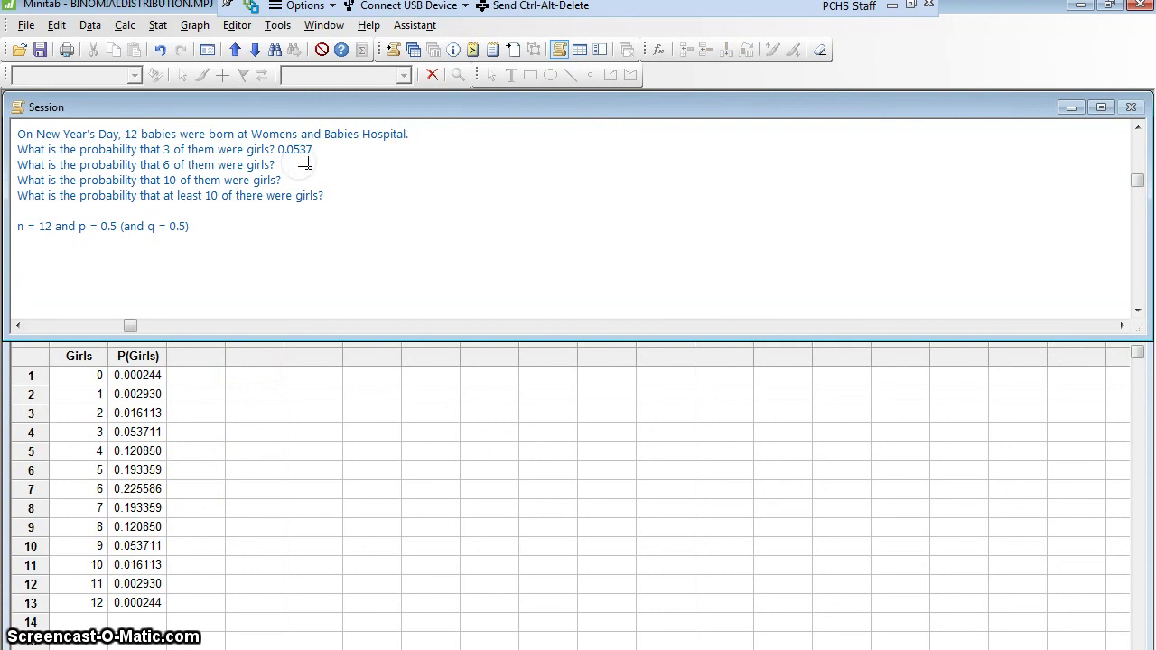
pyautogui.write('0.225')
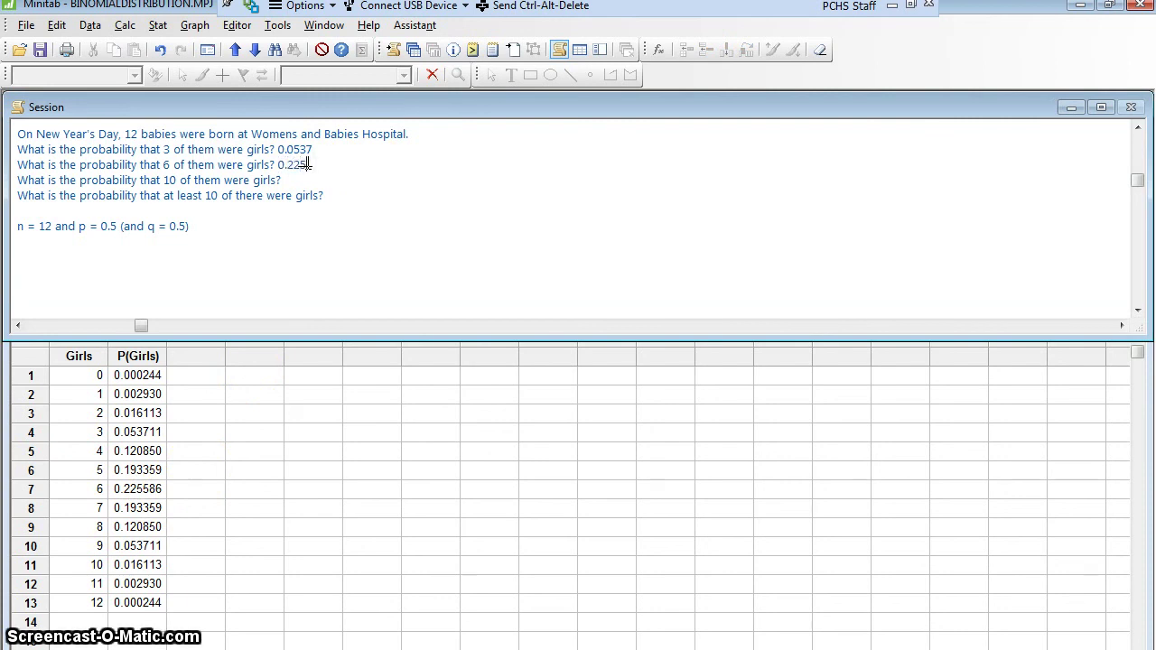
pyautogui.write('6')
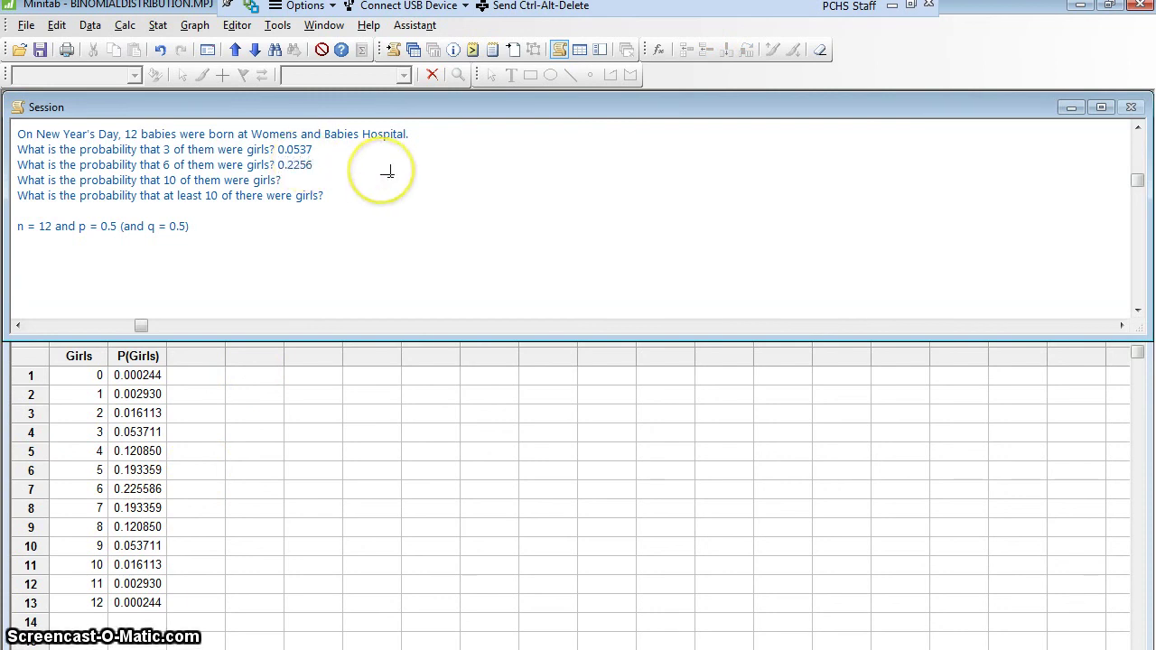
# Answer the 10-girls question with 0.0161.
pyautogui.click(298, 180)
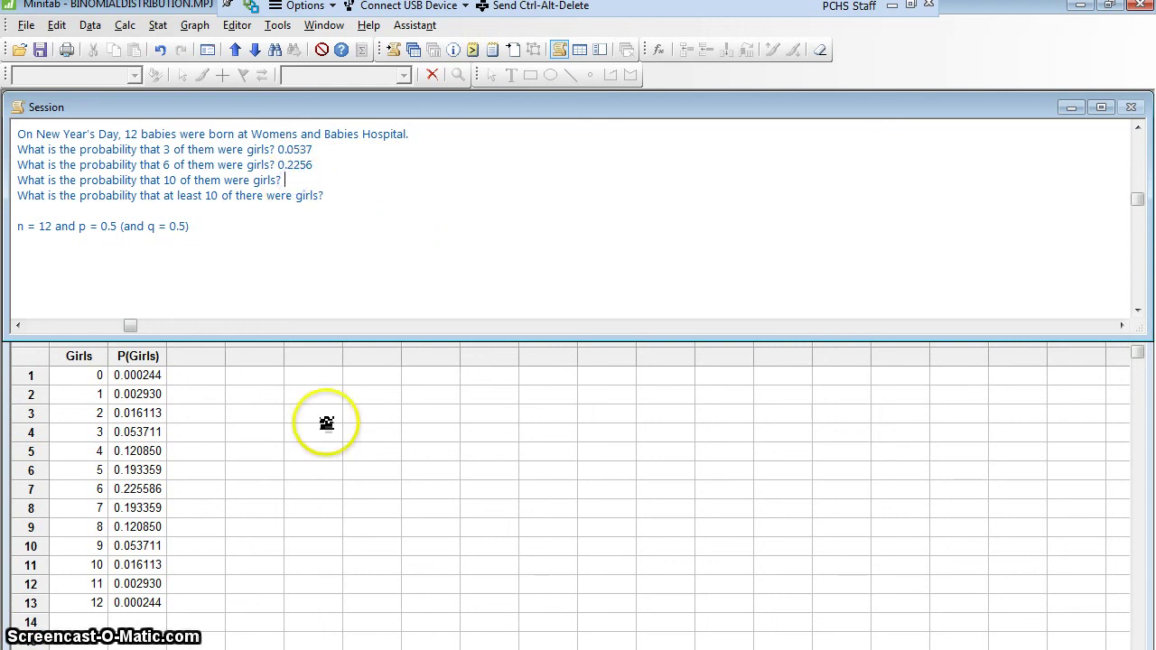
pyautogui.click(127, 569)
pyautogui.click(142, 566)
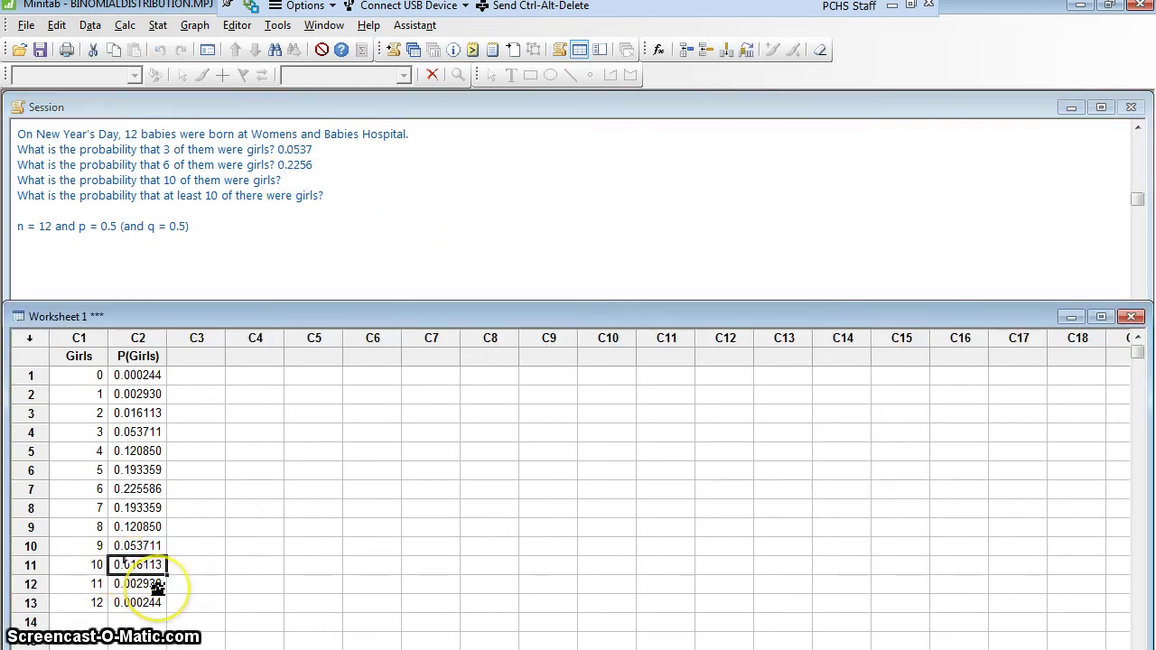
pyautogui.click(307, 182)
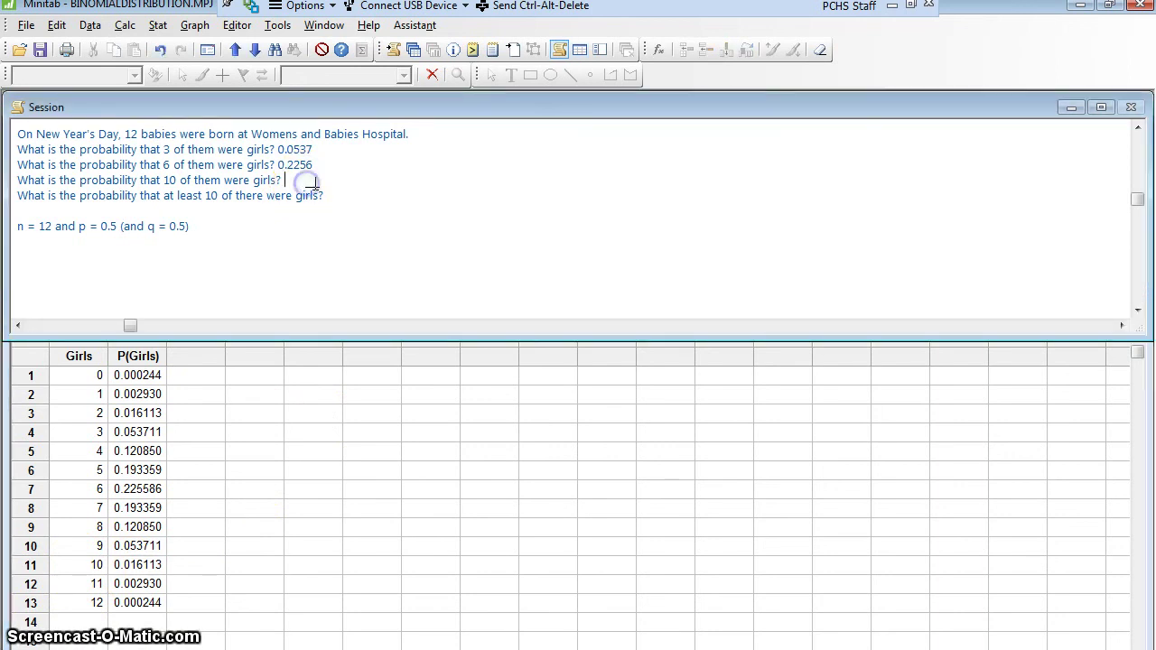
pyautogui.write('0.0')
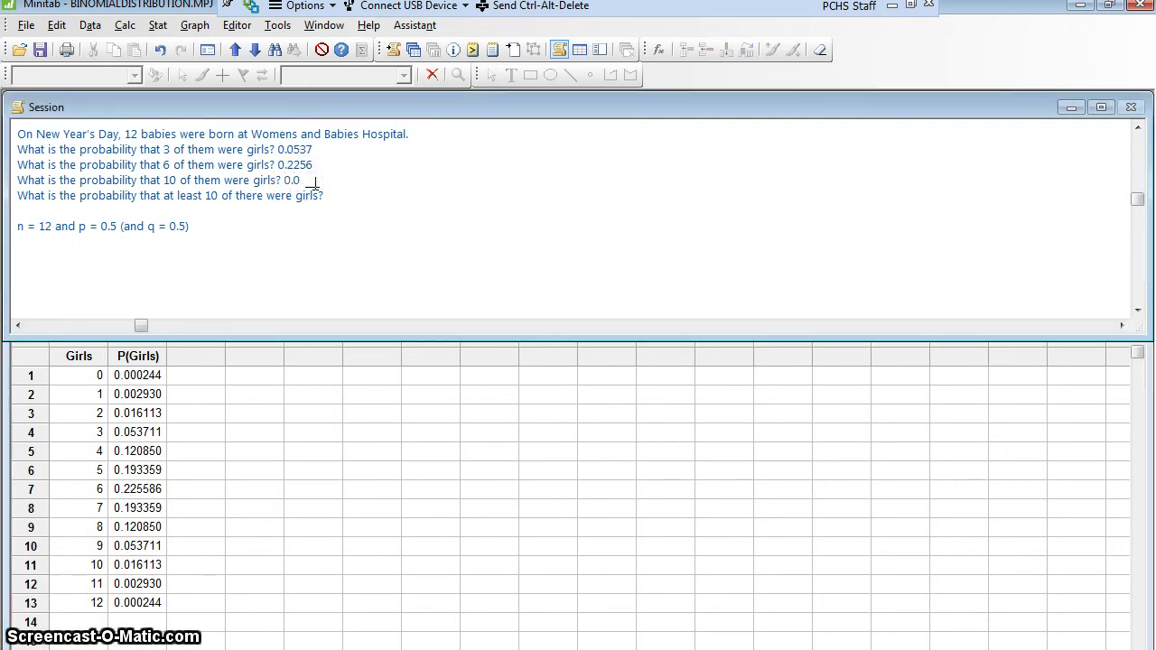
pyautogui.write('161')
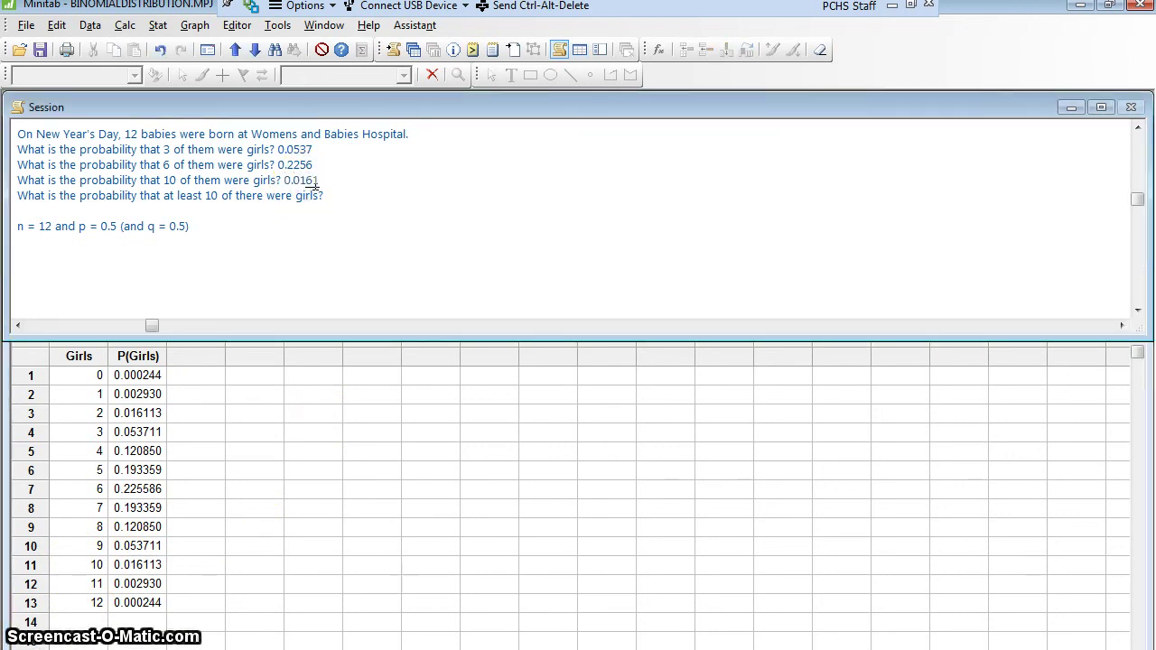
# Type '0.0161 + 0.0029 + 0.0002' after the at-least-10-girls question.
pyautogui.click(343, 195)
pyautogui.write('0.0161')
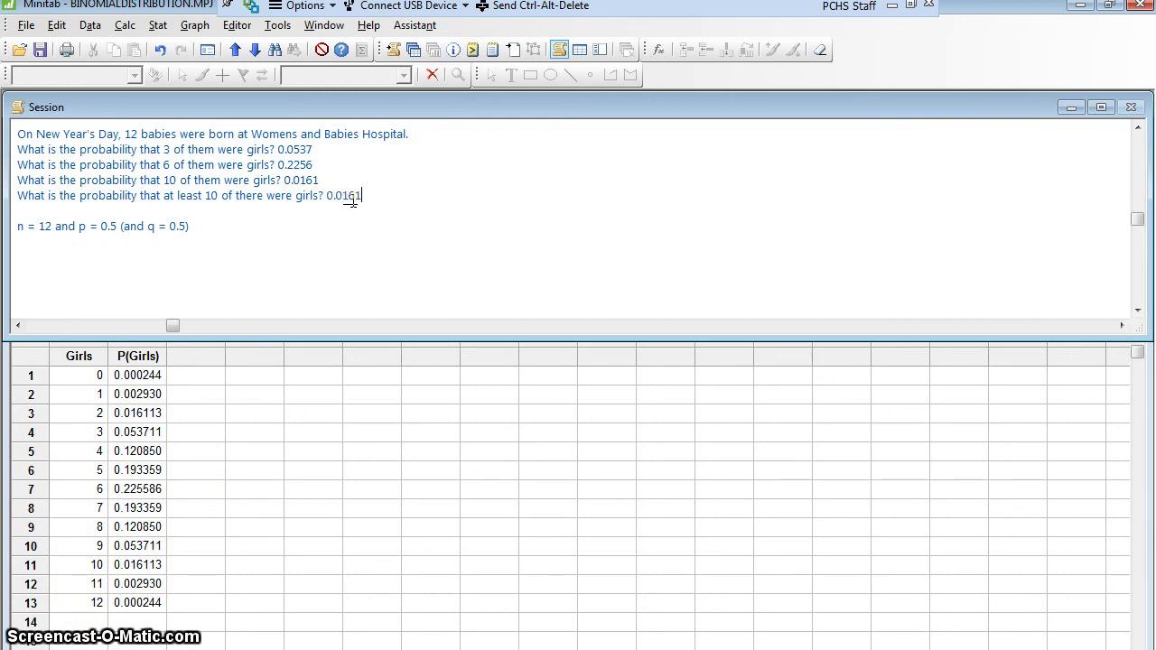
pyautogui.write(' +')
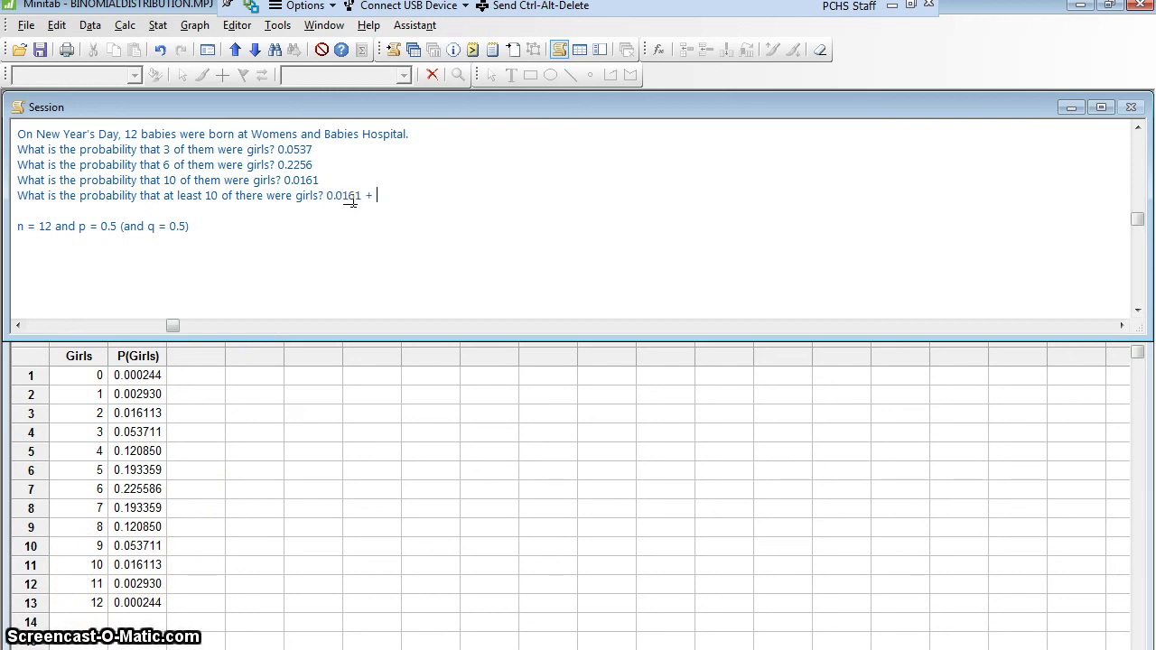
pyautogui.write(' 0')
pyautogui.write('.0')
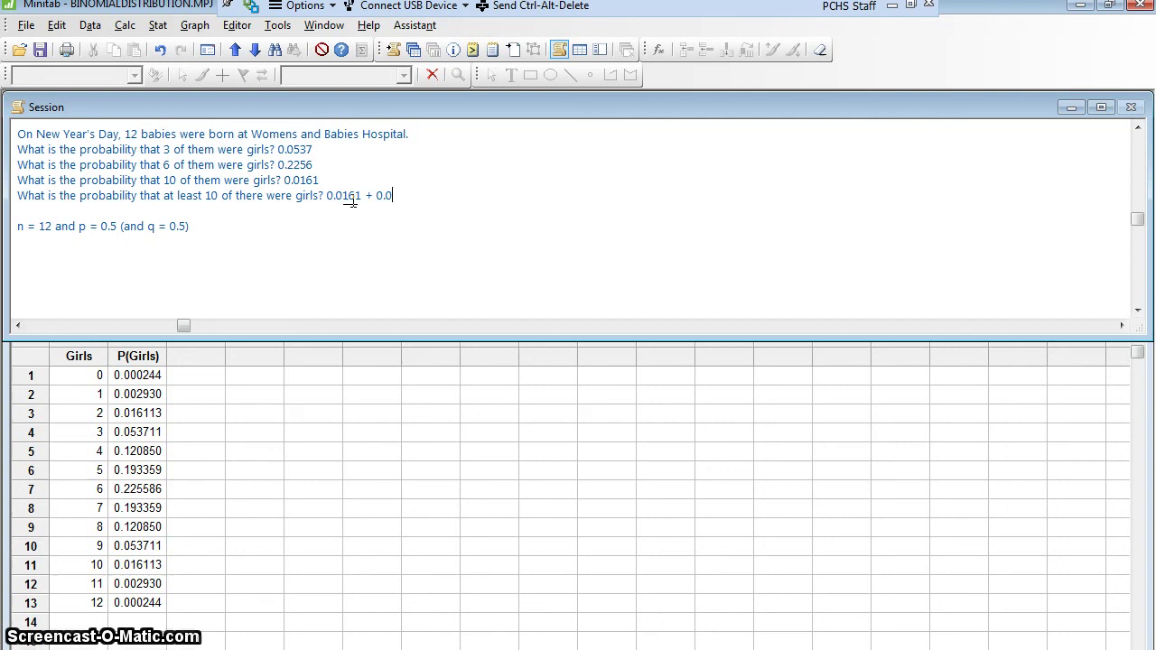
pyautogui.write('029 +')
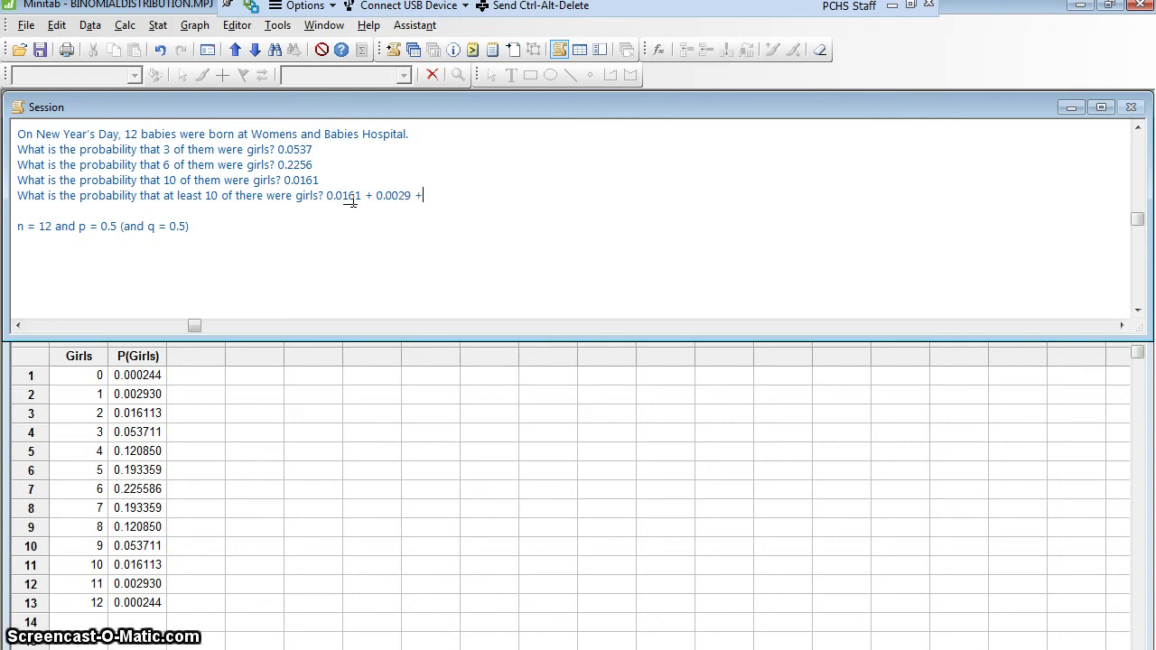
pyautogui.write(' 0.')
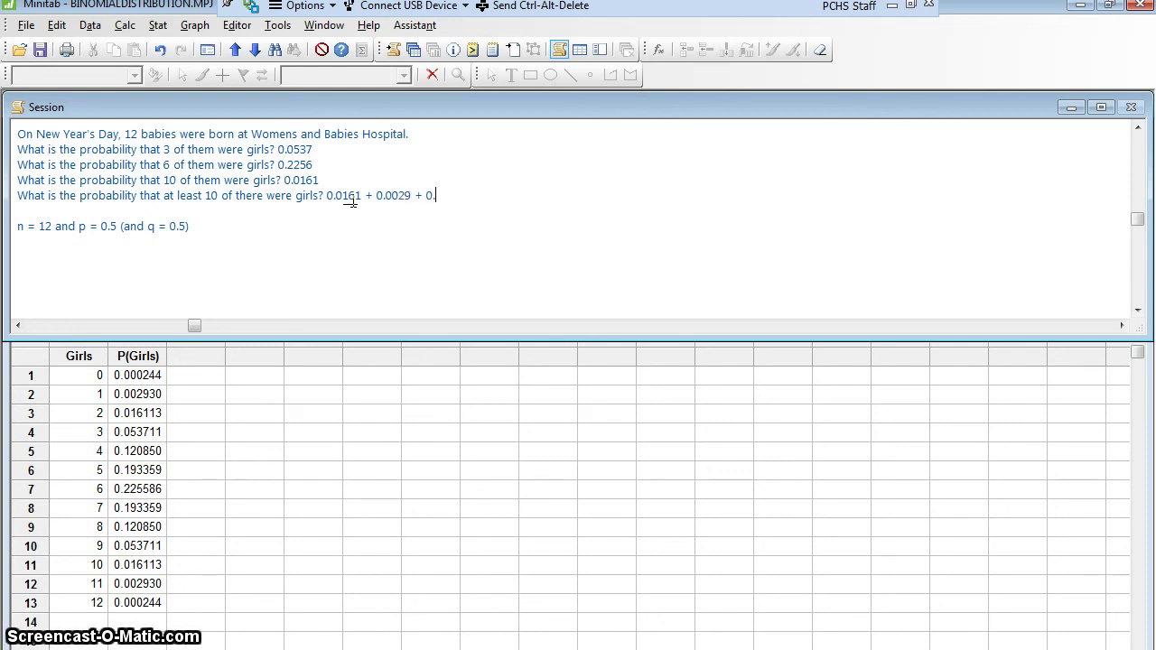
pyautogui.write('0002')
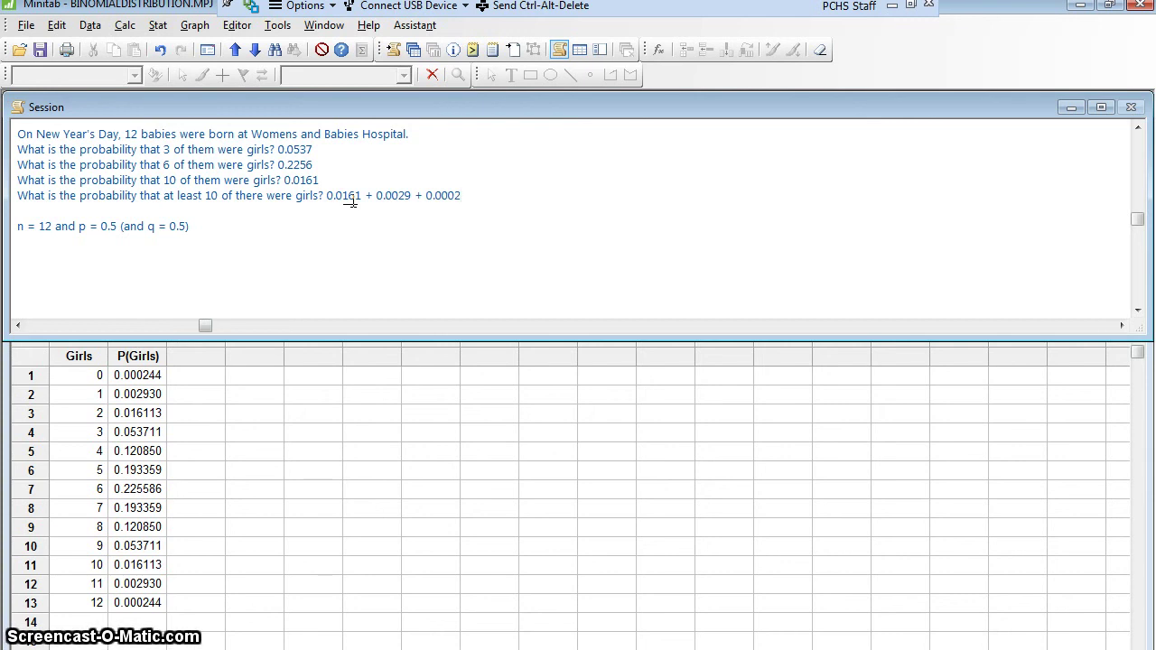
pyautogui.click(485, 178)
# Finish the at-least-10-girls answer as '= 0.0192', correcting the typed total.
pyautogui.write('0192')
pyautogui.press('Left')
pyautogui.press('Left')
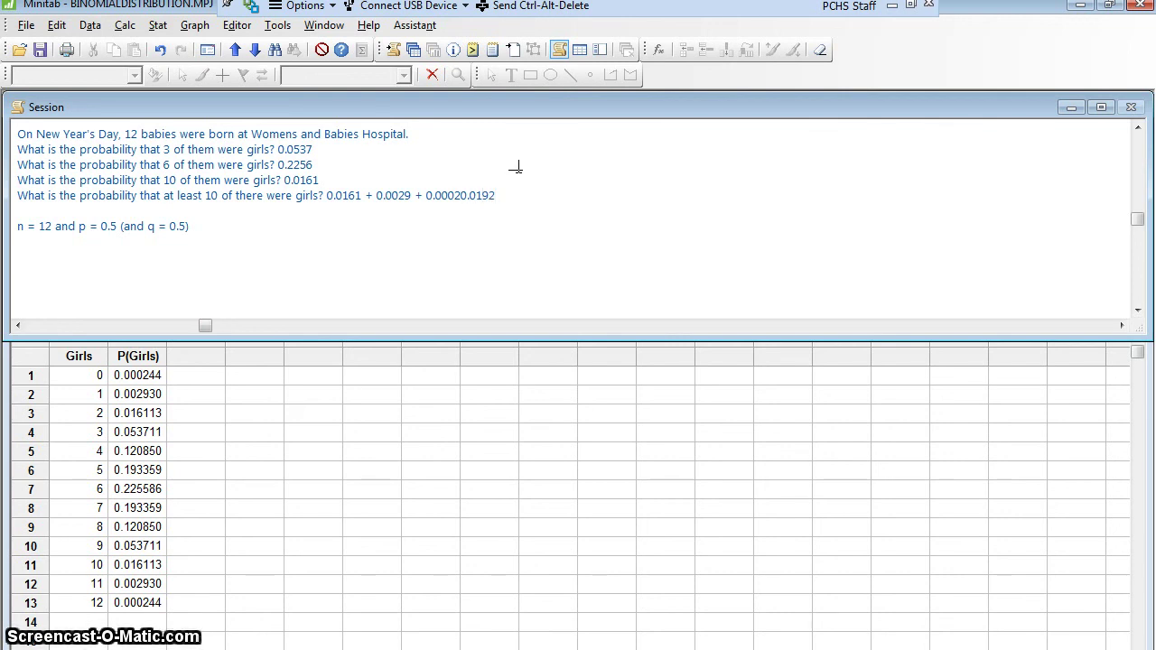
pyautogui.write('=')
pyautogui.press('BackSpace')
pyautogui.write('=')
pyautogui.press('Delete')
pyautogui.press('Delete')
pyautogui.press('Delete')
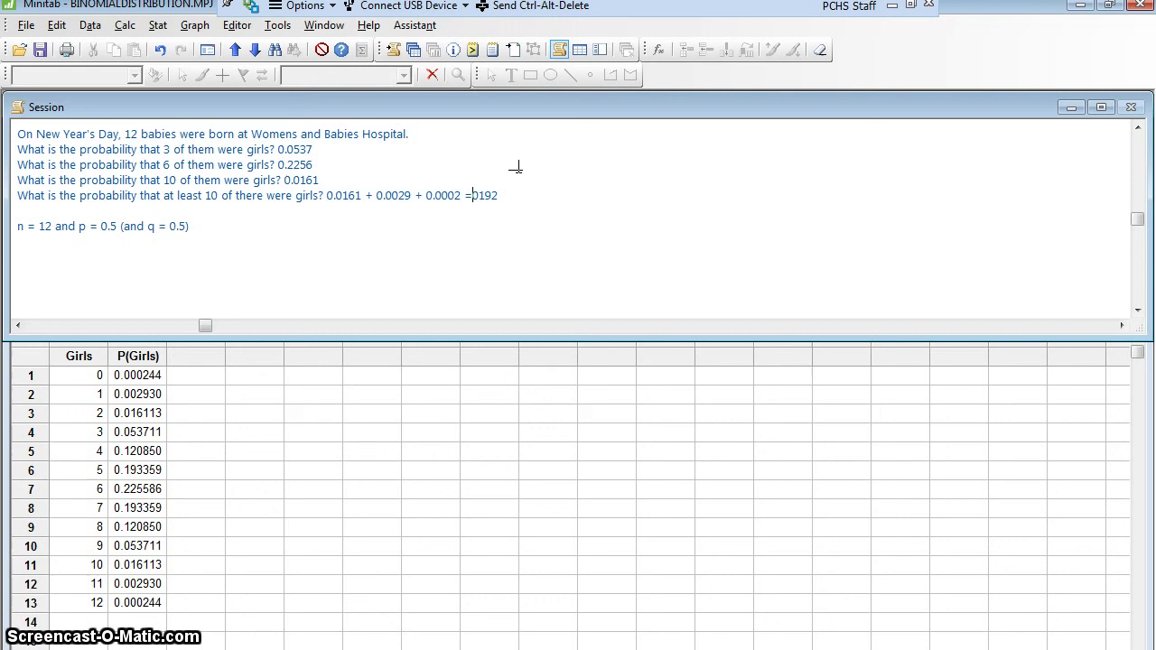
pyautogui.press('Delete')
pyautogui.write('0.0199')
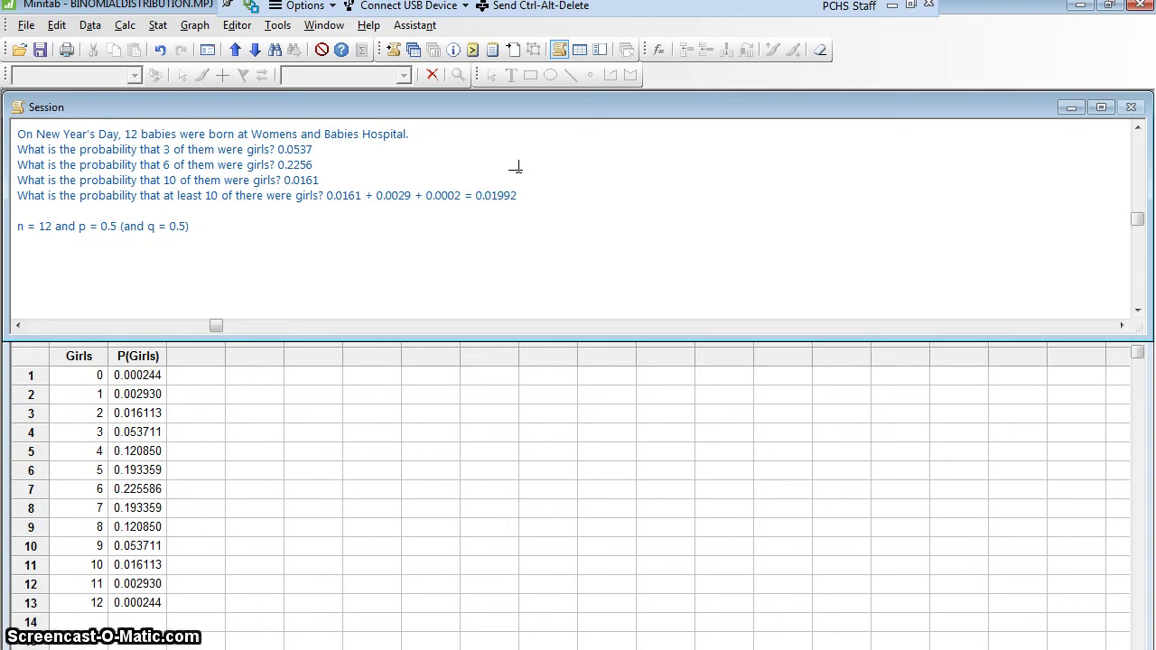
pyautogui.press('Delete')
pyautogui.press('End')
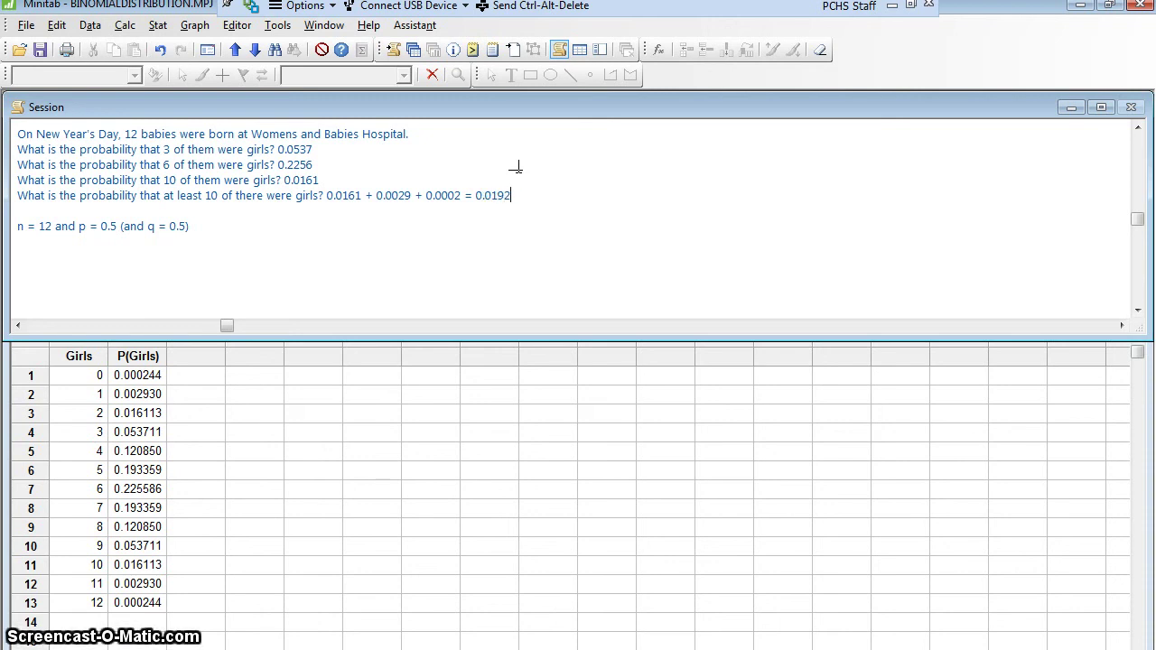